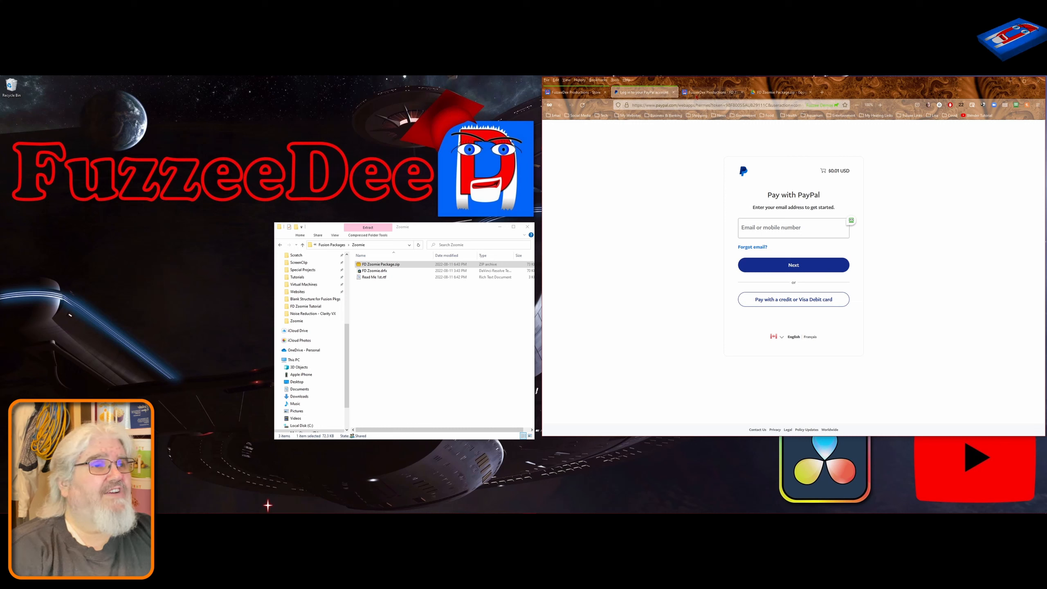
Switch to the Google Drive page for FD Zoomie Package.zip and download the package.
{"action": "left_click", "coordinate": [709, 94]}
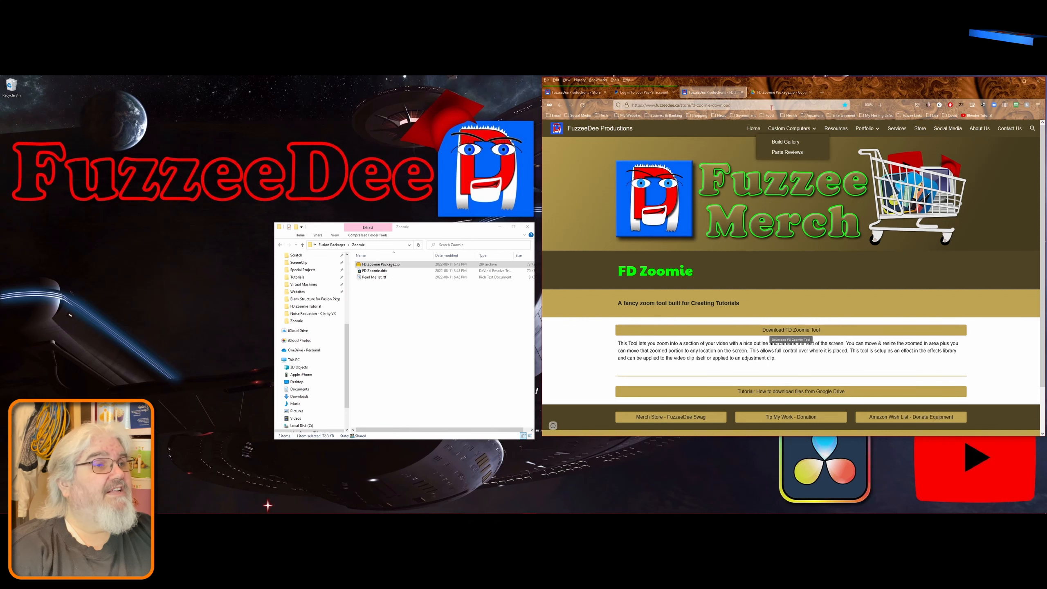
{"action": "left_click", "coordinate": [776, 92]}
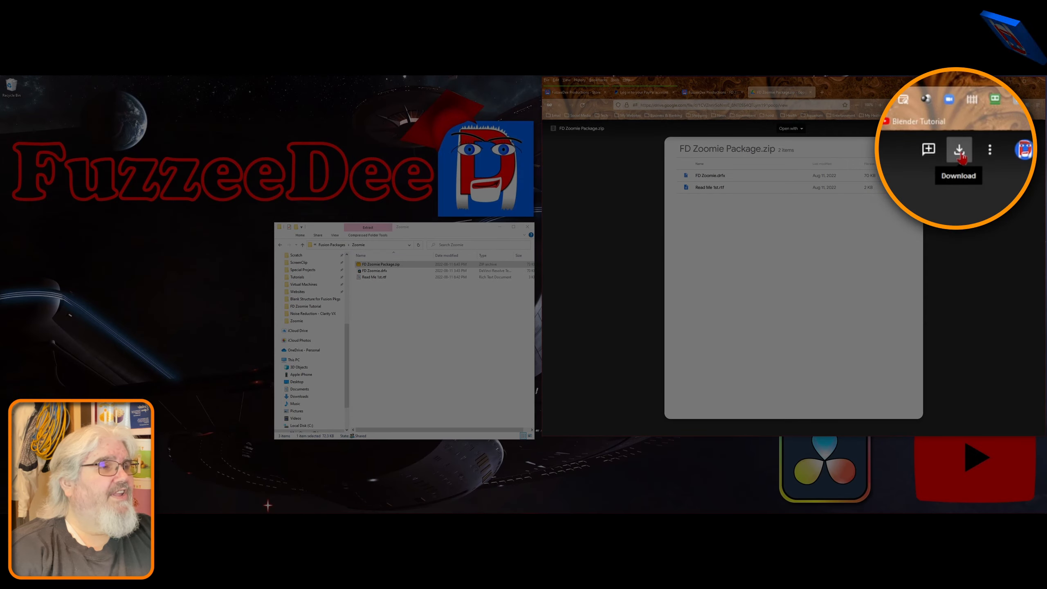
{"action": "left_click", "coordinate": [998, 129]}
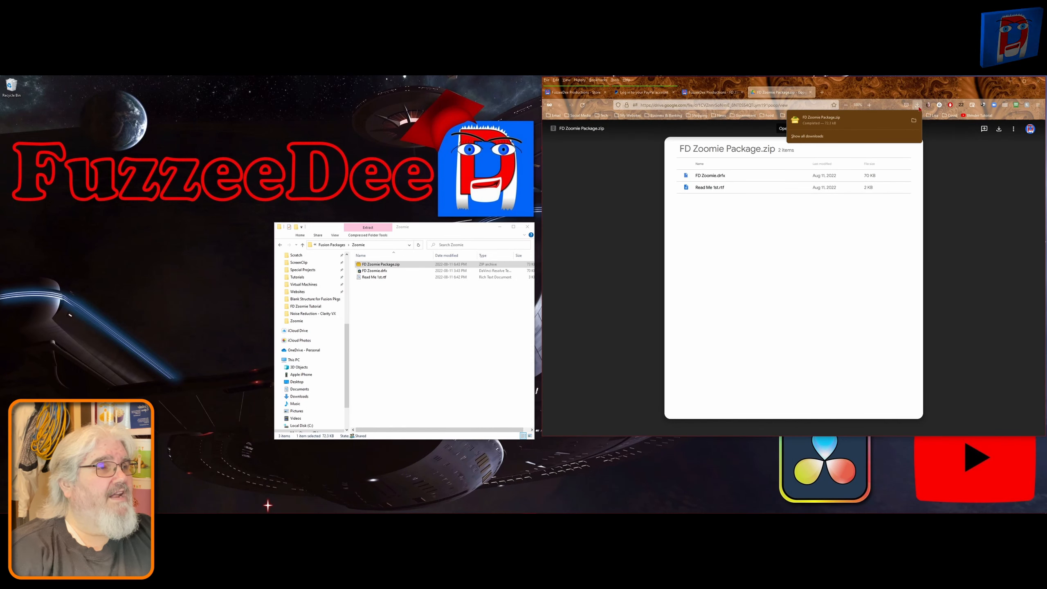
{"action": "left_click", "coordinate": [617, 320]}
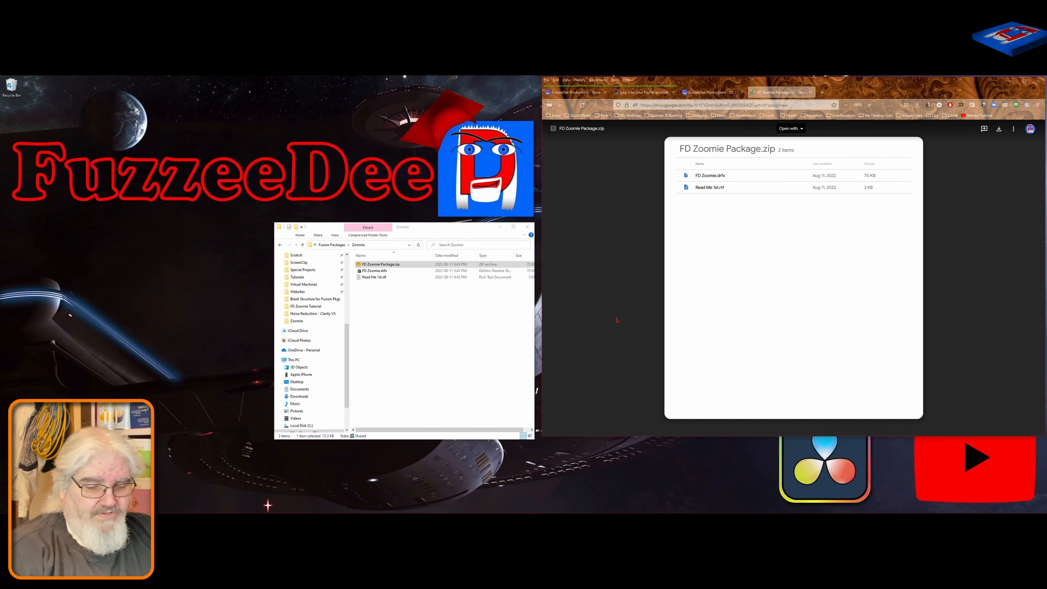
Open a new File Explorer window at Downloads to locate FD Zoomie Package.zip, then close that window.
{"action": "key", "text": "super+e"}
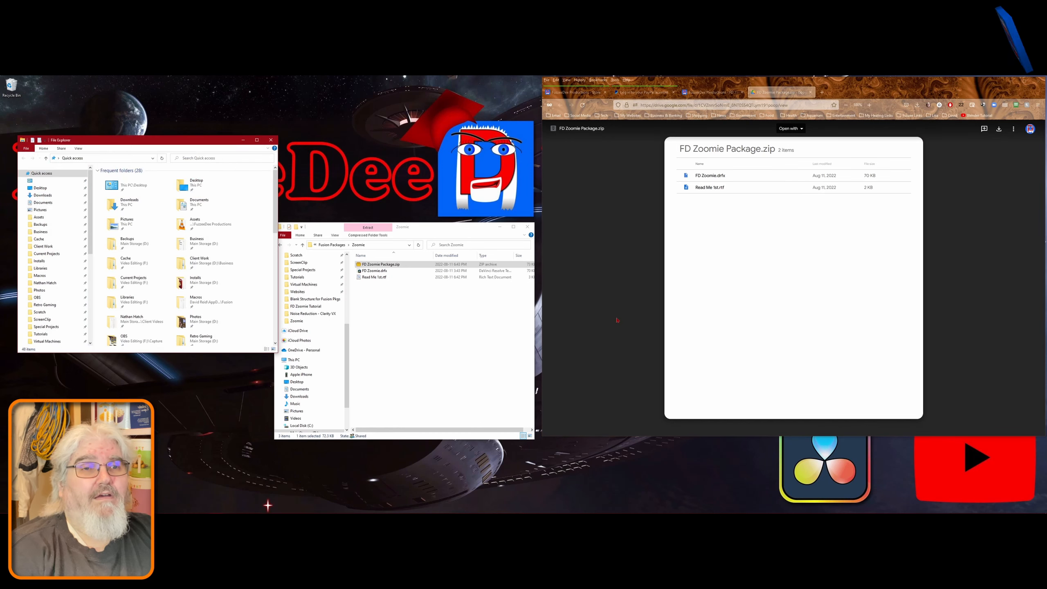
{"action": "left_click", "coordinate": [43, 195]}
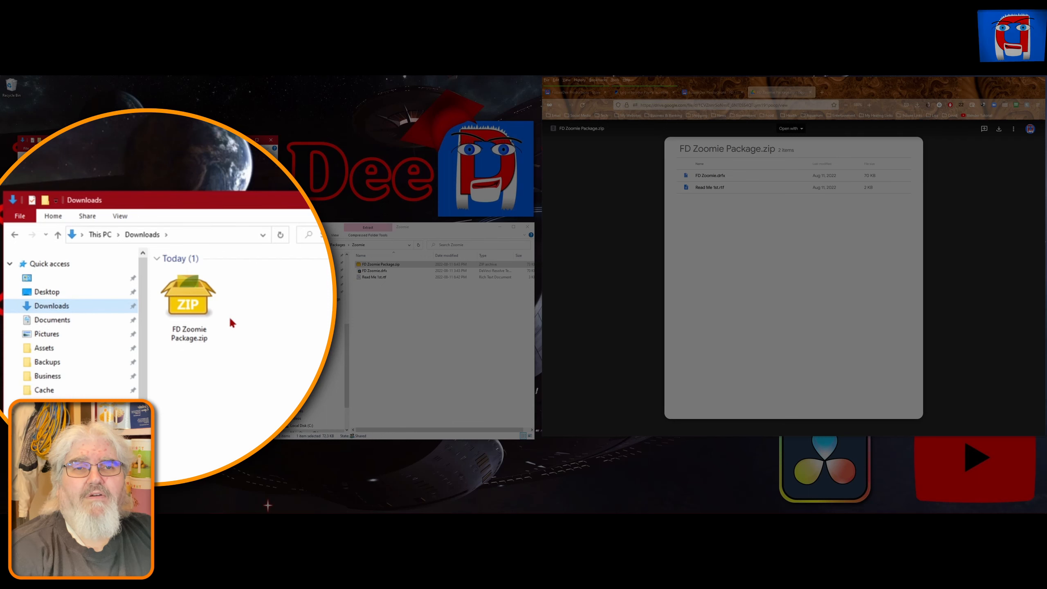
{"action": "left_click", "coordinate": [188, 296]}
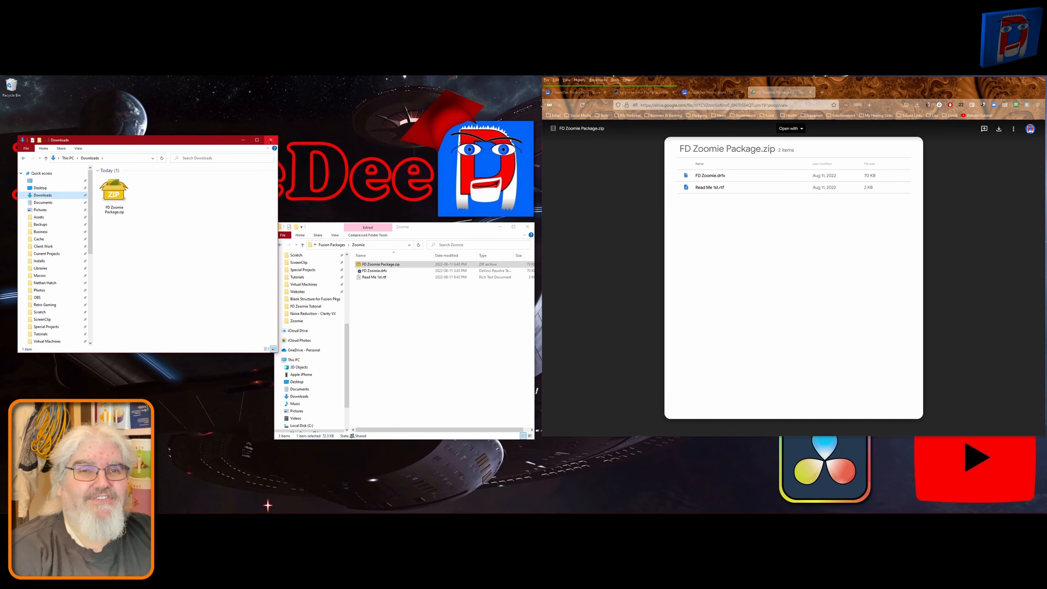
{"action": "left_click", "coordinate": [271, 140]}
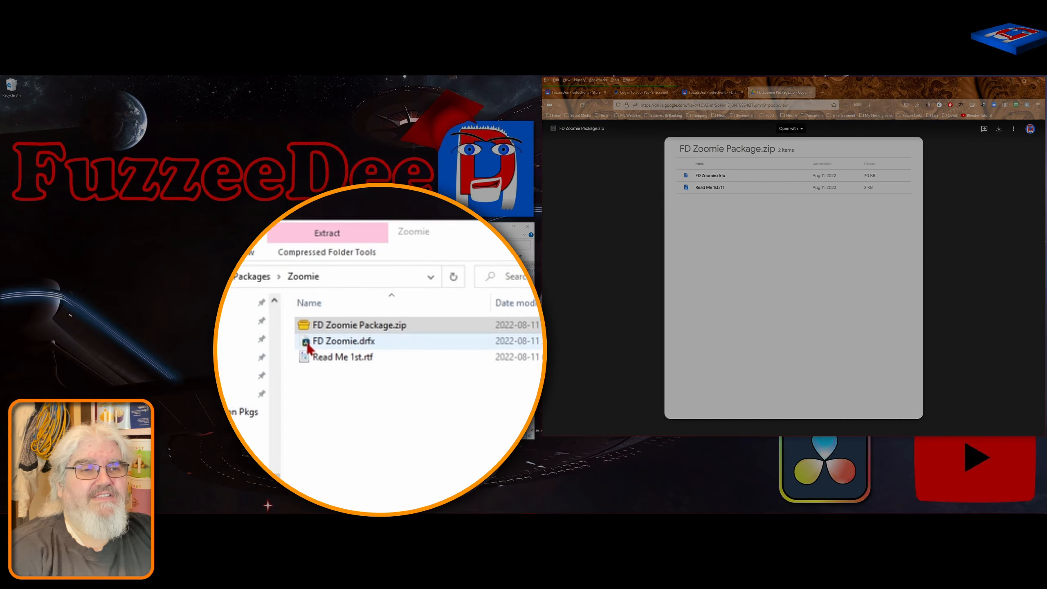
Open Read Me 1st.rtf from the extracted Zoomie folder to read the installation instructions, then close it.
{"action": "left_click", "coordinate": [307, 345]}
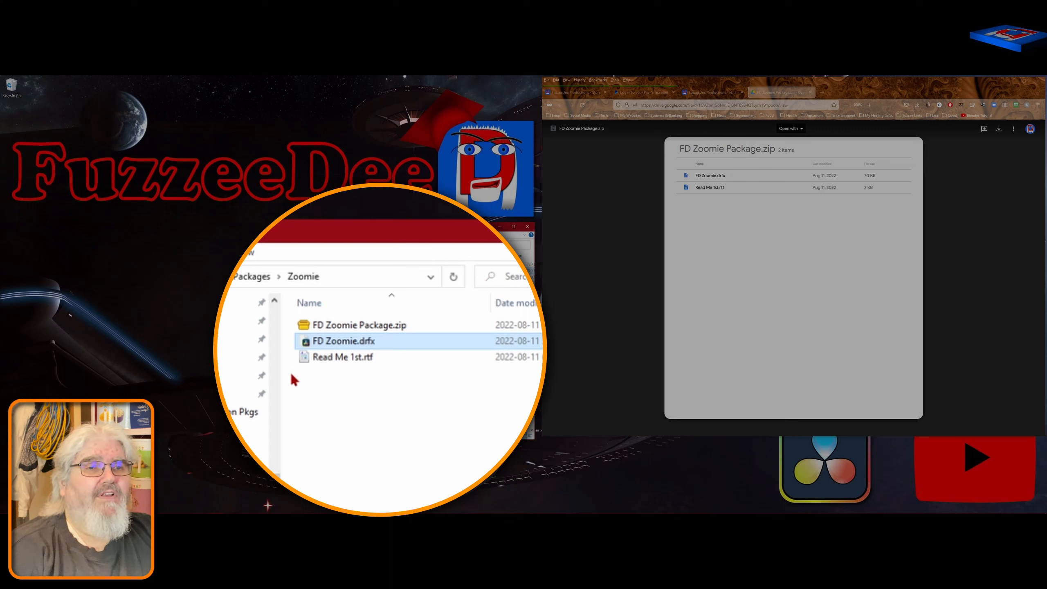
{"action": "mouse_move", "coordinate": [306, 357]}
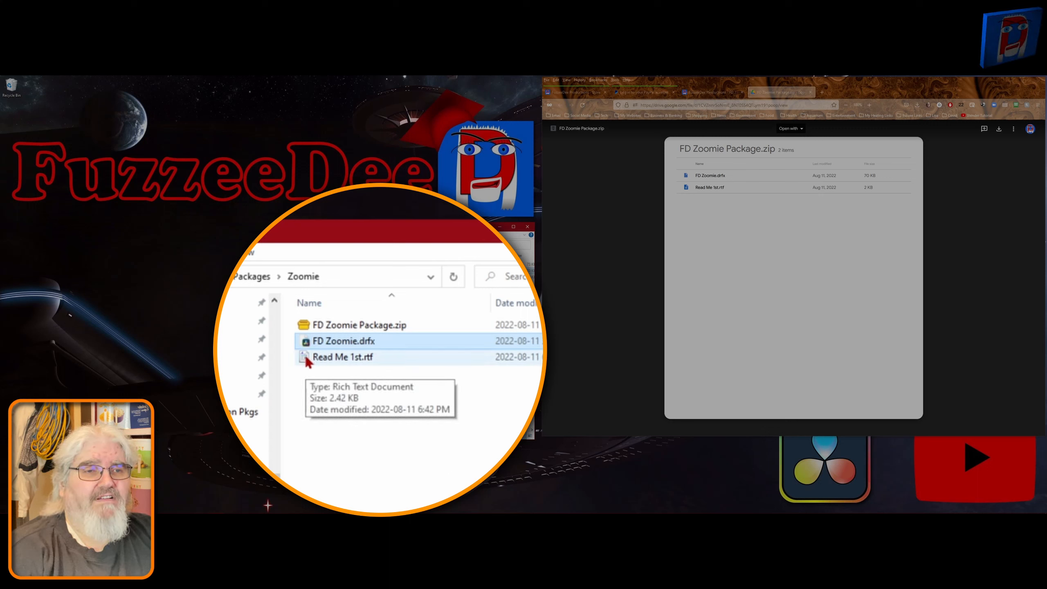
{"action": "double_click", "coordinate": [306, 357]}
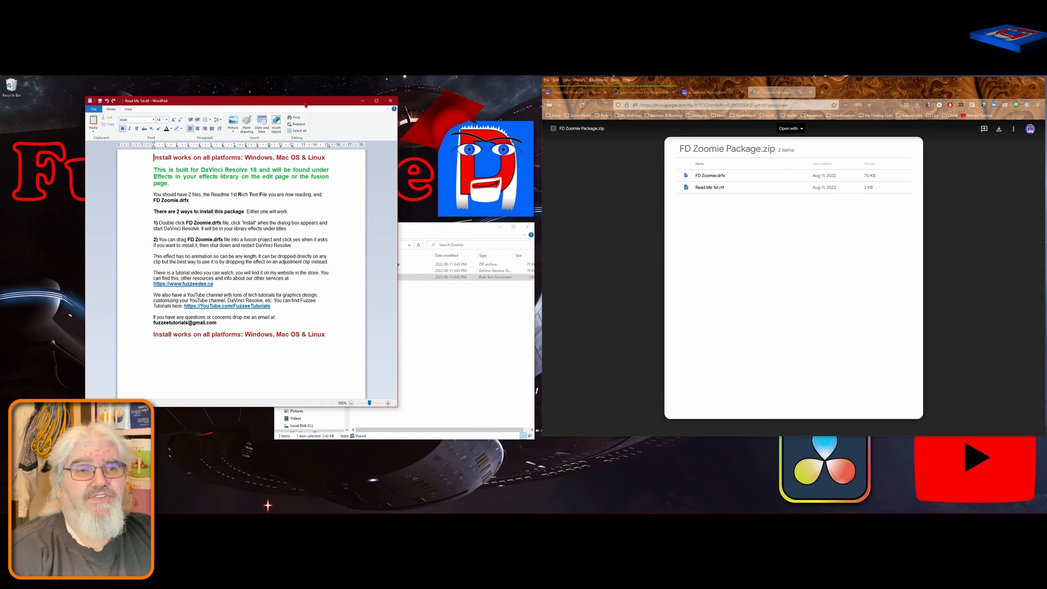
{"action": "left_click_drag", "start_coordinate": [295, 102], "coordinate": [382, 114]}
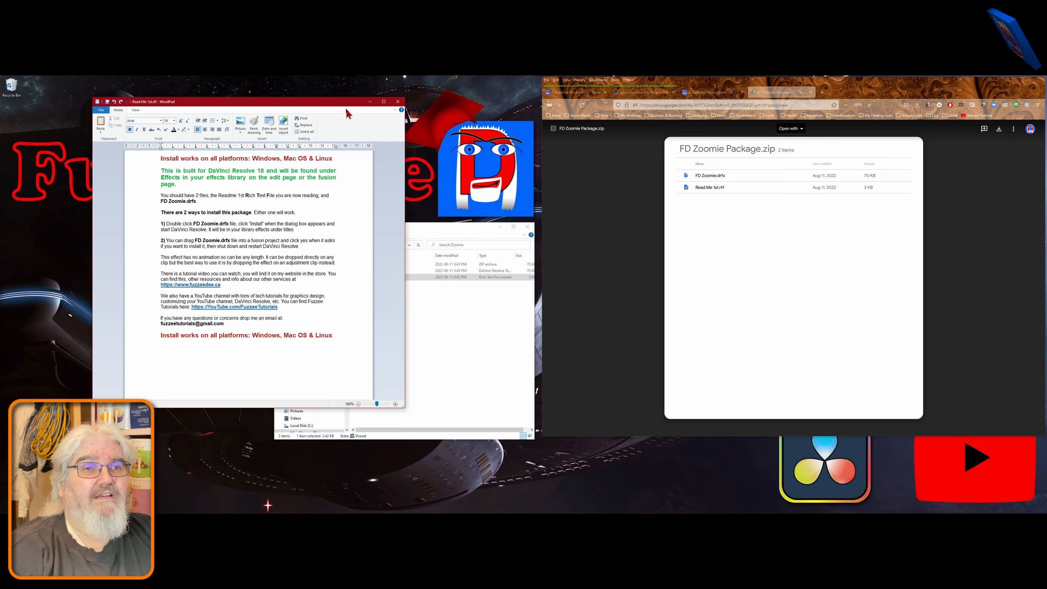
{"action": "left_click_drag", "start_coordinate": [296, 105], "coordinate": [315, 101]}
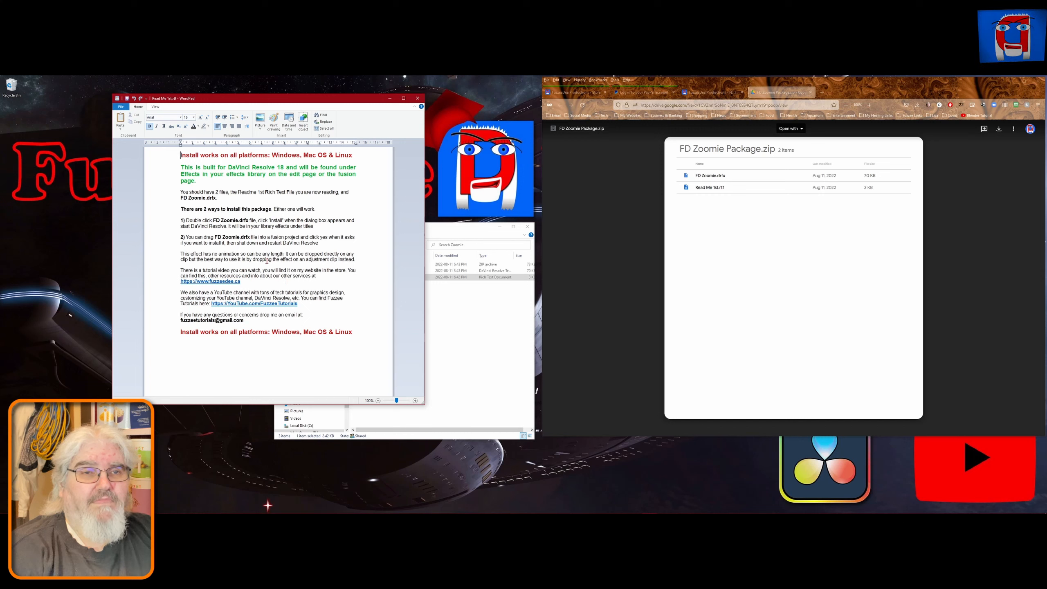
{"action": "left_click", "coordinate": [418, 99]}
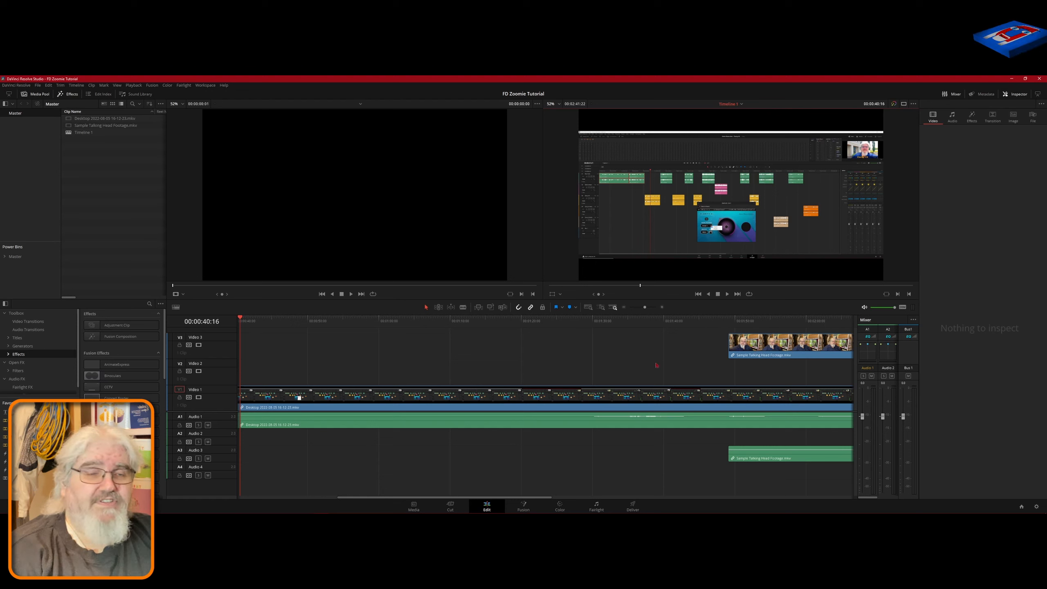
Place an Adjustment Clip on the Video 2 track at the playhead above the desktop recording and select it.
{"action": "left_click", "coordinate": [449, 401]}
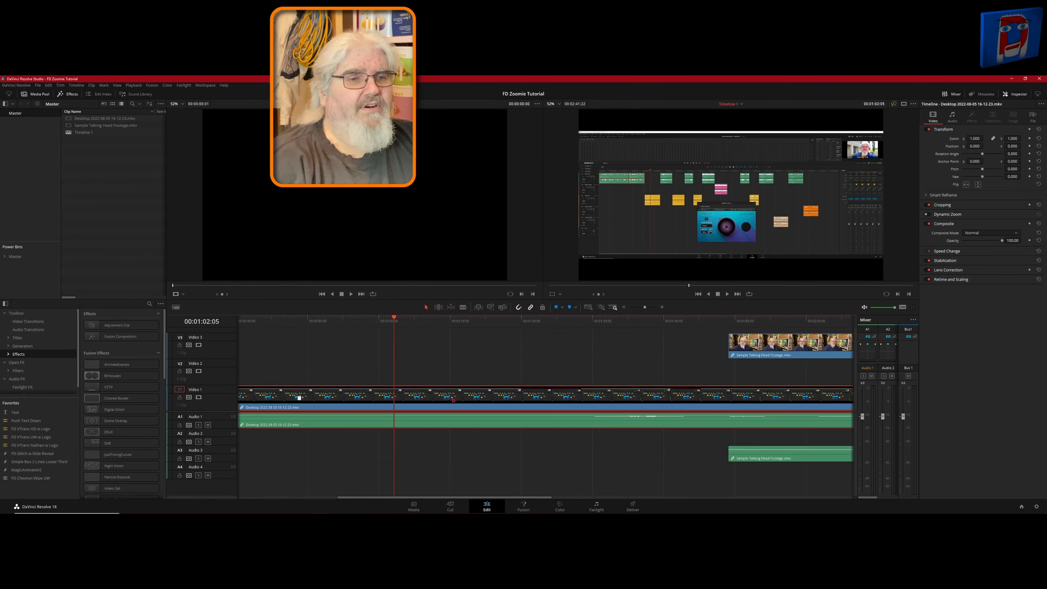
{"action": "mouse_move", "coordinate": [395, 318]}
{"action": "left_mouse_down"}
{"action": "mouse_move", "coordinate": [344, 321]}
{"action": "mouse_move", "coordinate": [387, 330]}
{"action": "left_mouse_up"}
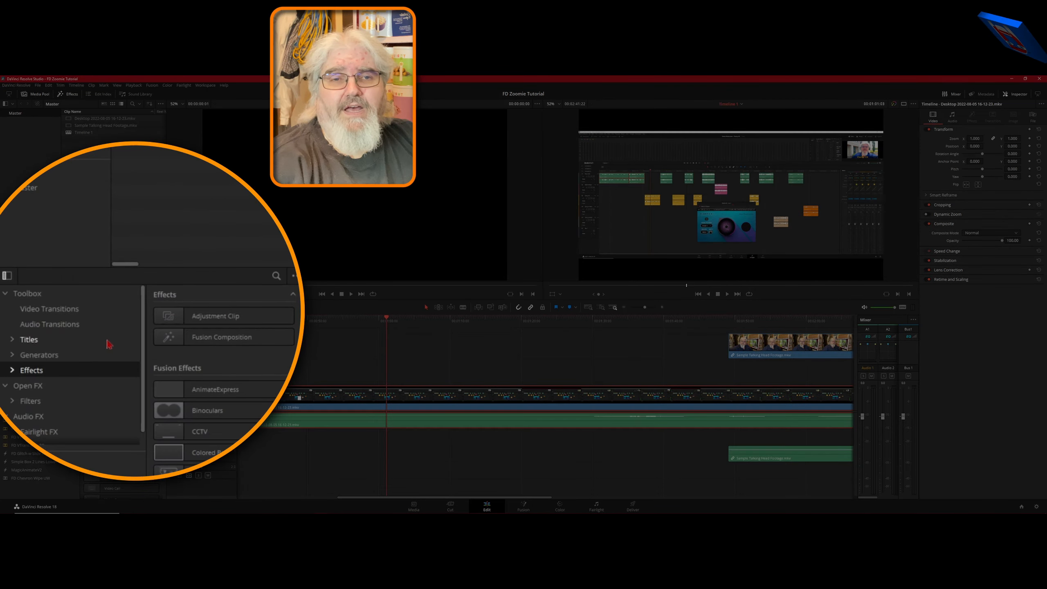
{"action": "left_click_drag", "start_coordinate": [119, 325], "coordinate": [436, 410]}
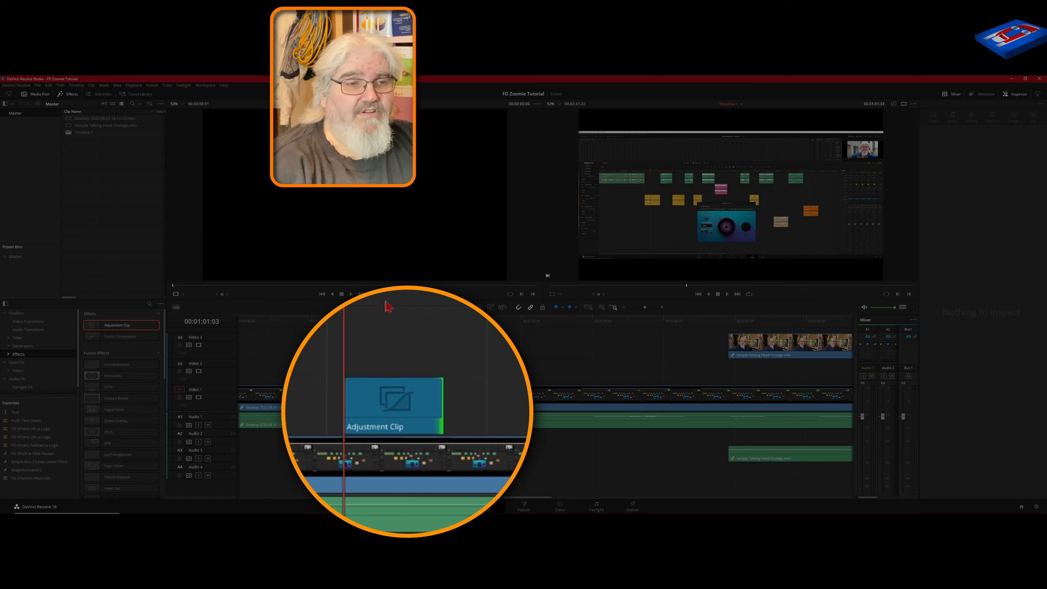
{"action": "left_click", "coordinate": [393, 398]}
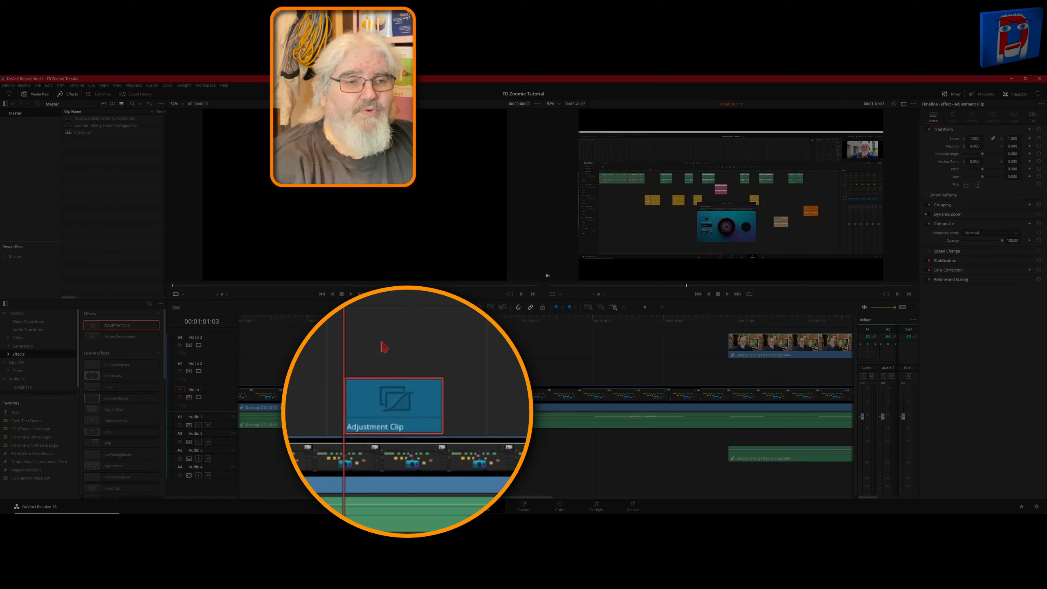
Apply the FD Zoomie effect from the Fuzzee Dee effects category onto the adjustment clip.
{"action": "left_click", "coordinate": [382, 292]}
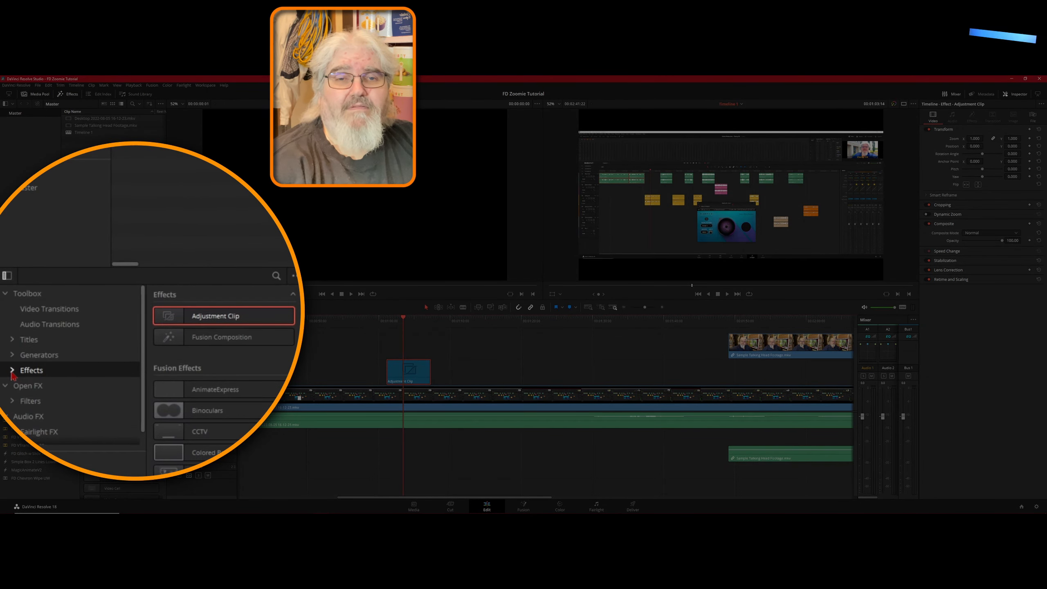
{"action": "left_click", "coordinate": [12, 371]}
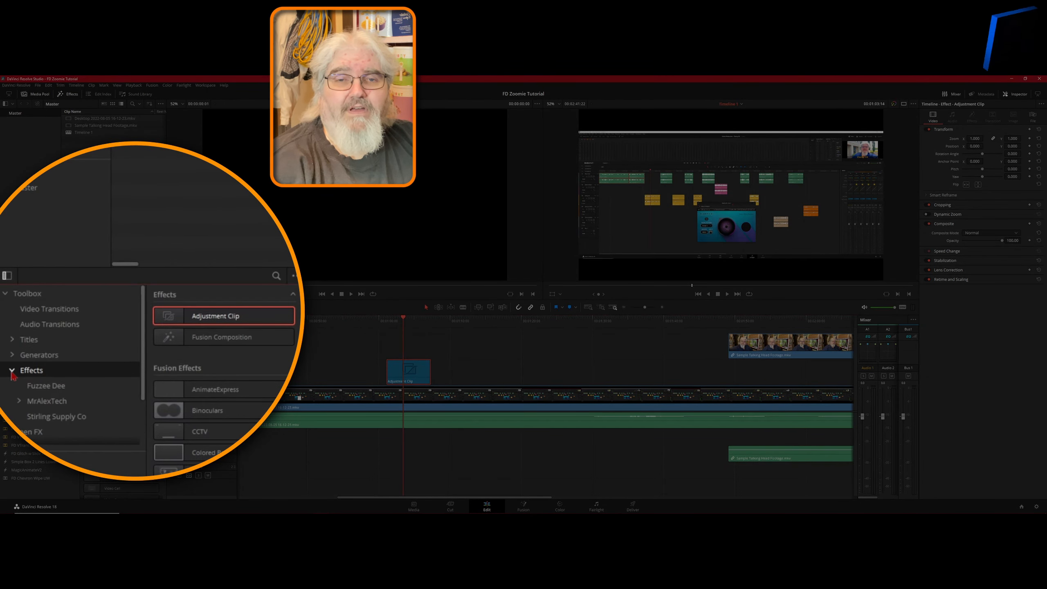
{"action": "left_click", "coordinate": [45, 390]}
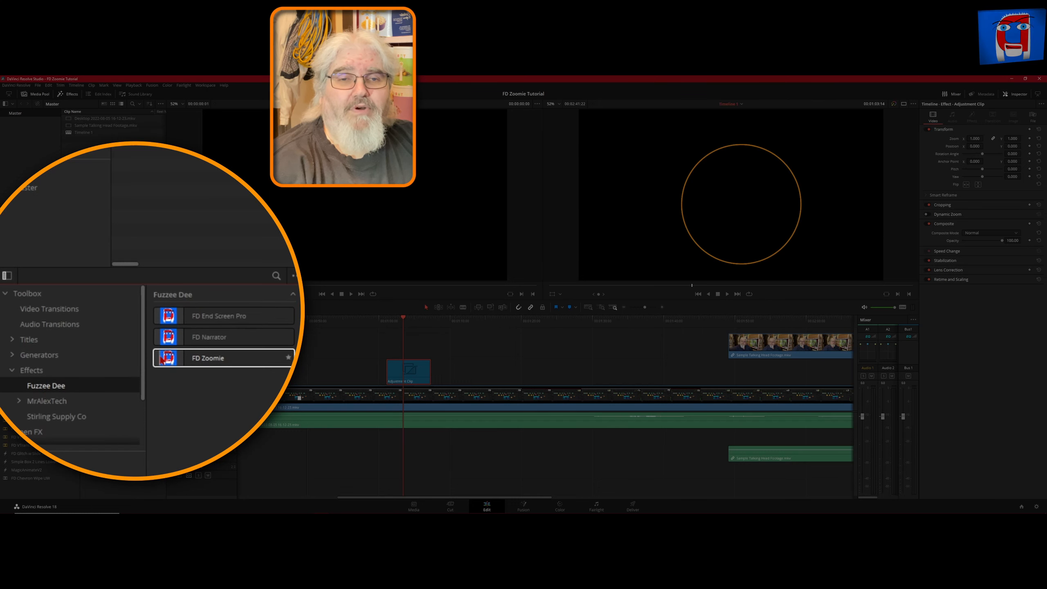
{"action": "left_click_drag", "start_coordinate": [90, 350], "coordinate": [407, 380]}
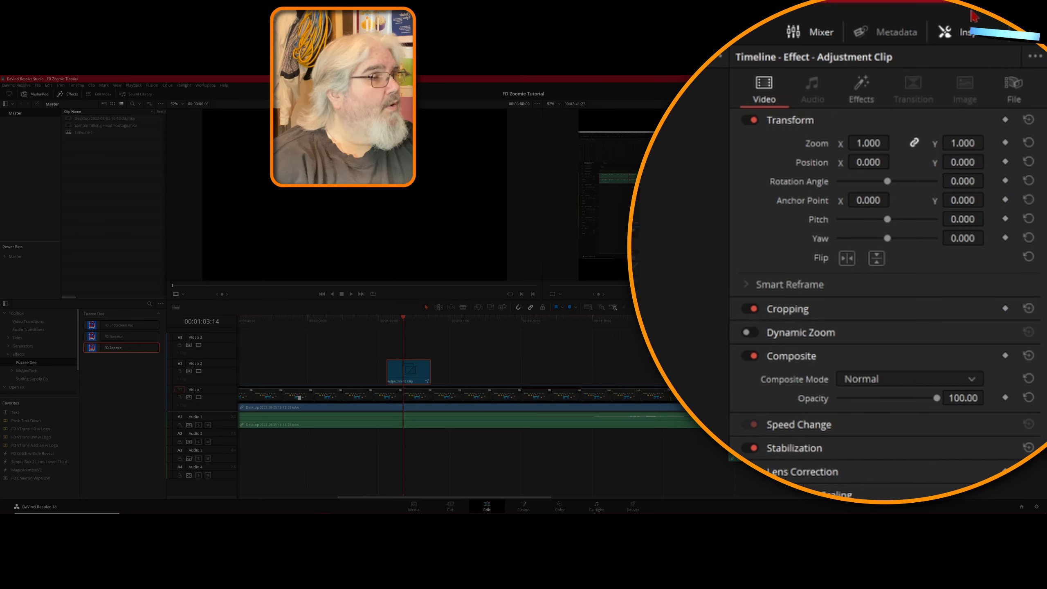
Open the adjustment clip's FD Zoomie effect controls in the Inspector and review the About Author section.
{"action": "left_click", "coordinate": [977, 36]}
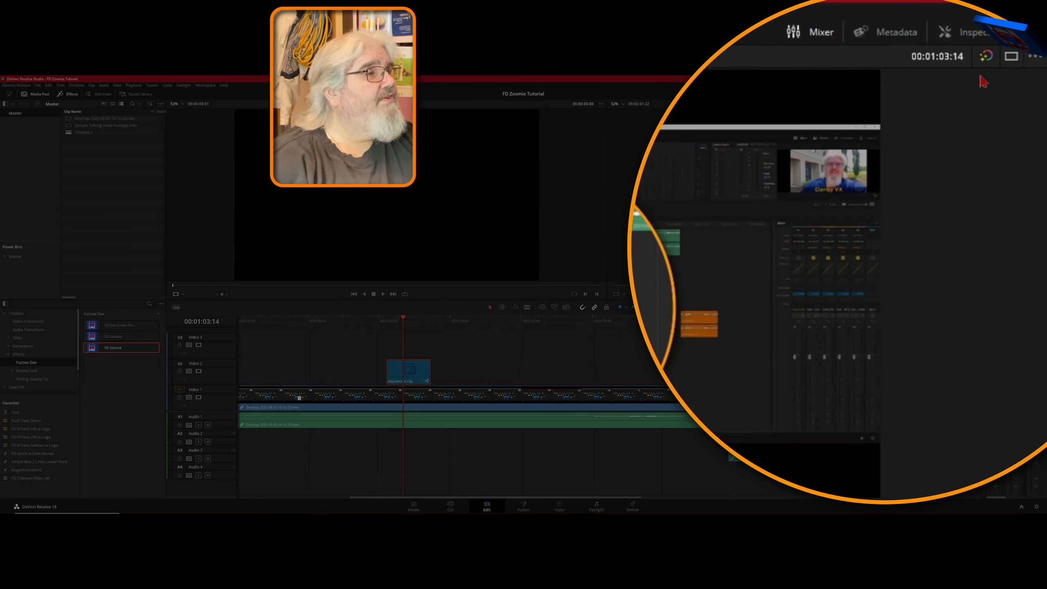
{"action": "left_click", "coordinate": [974, 37]}
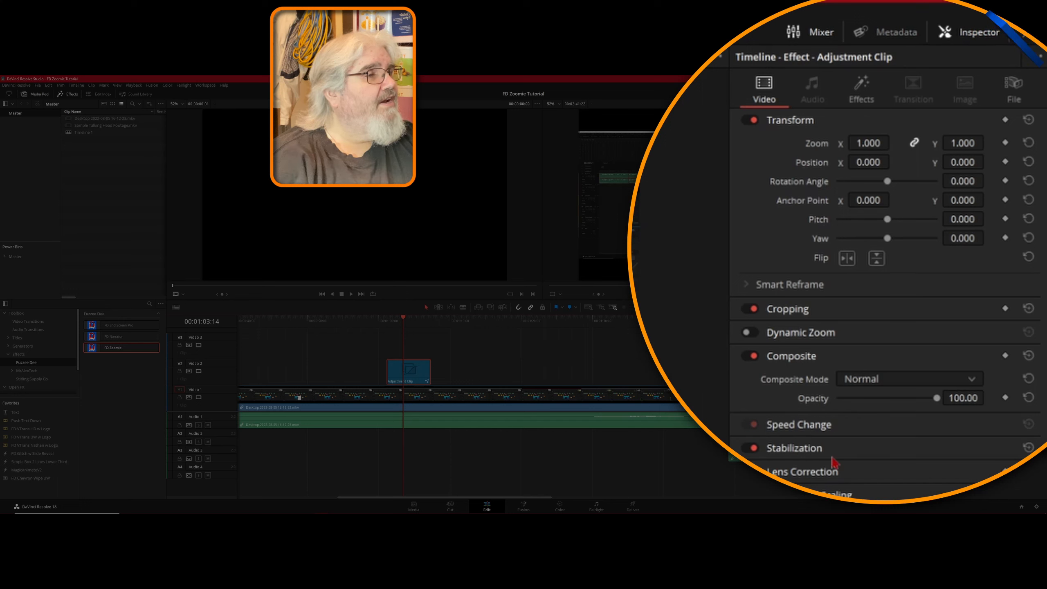
{"action": "left_click", "coordinate": [861, 89]}
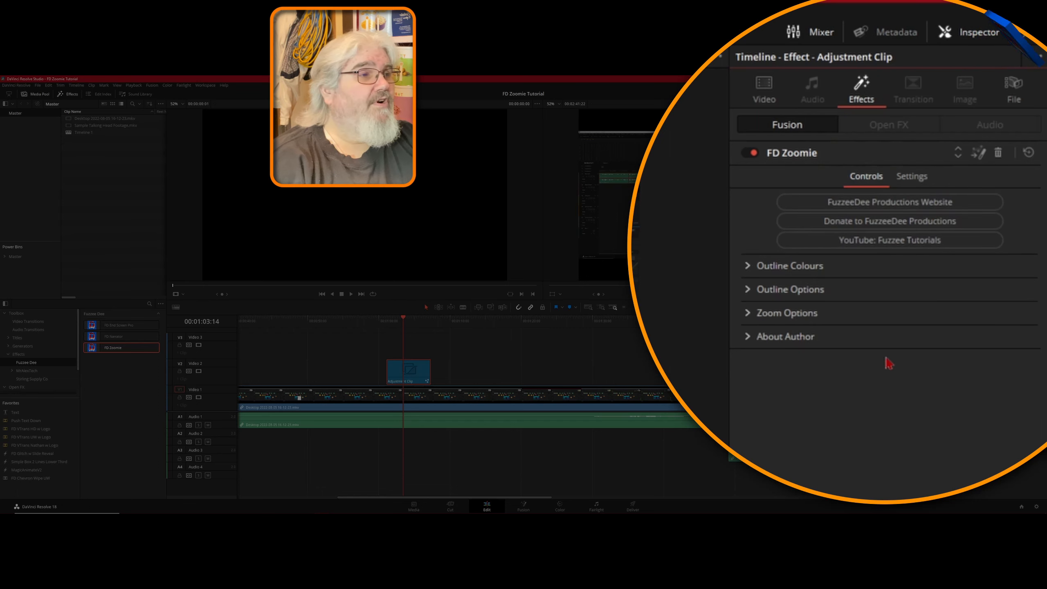
{"action": "left_click", "coordinate": [748, 338]}
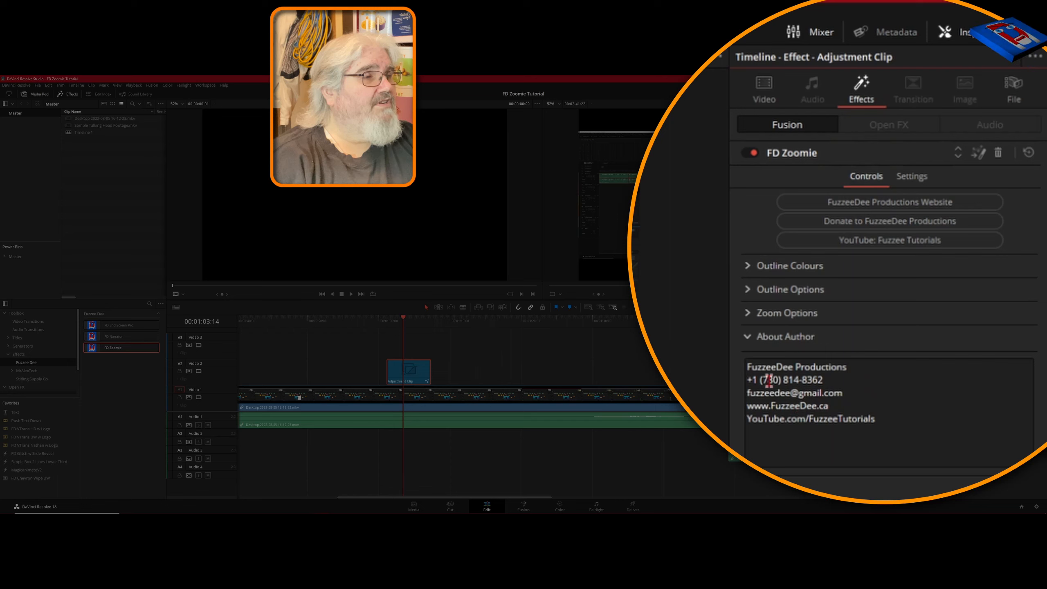
{"action": "left_click", "coordinate": [748, 341]}
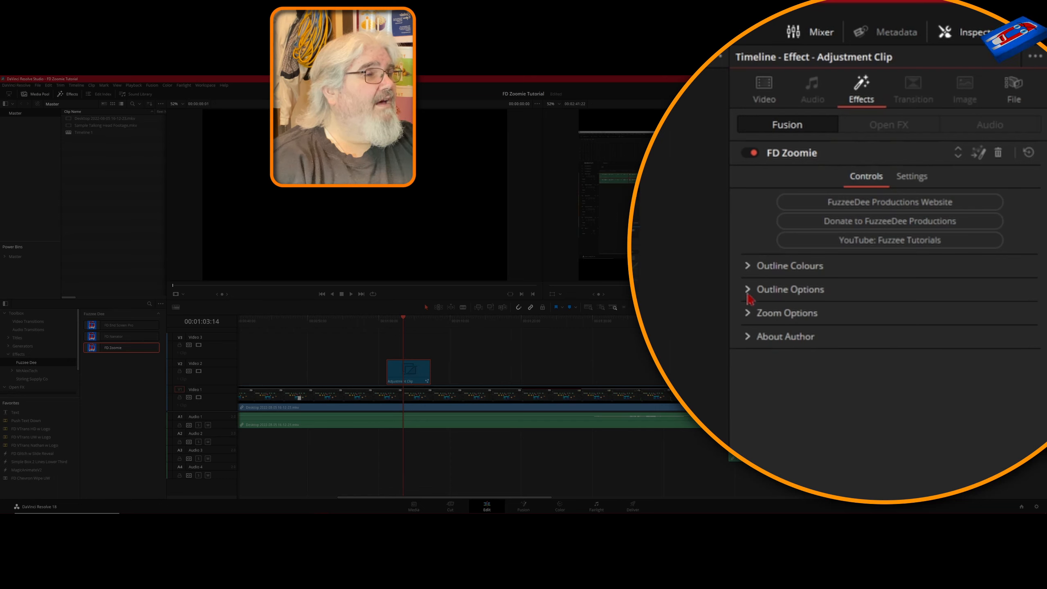
Expand and review the FD Zoomie Outline Colours settings, then collapse the section.
{"action": "left_click", "coordinate": [748, 268]}
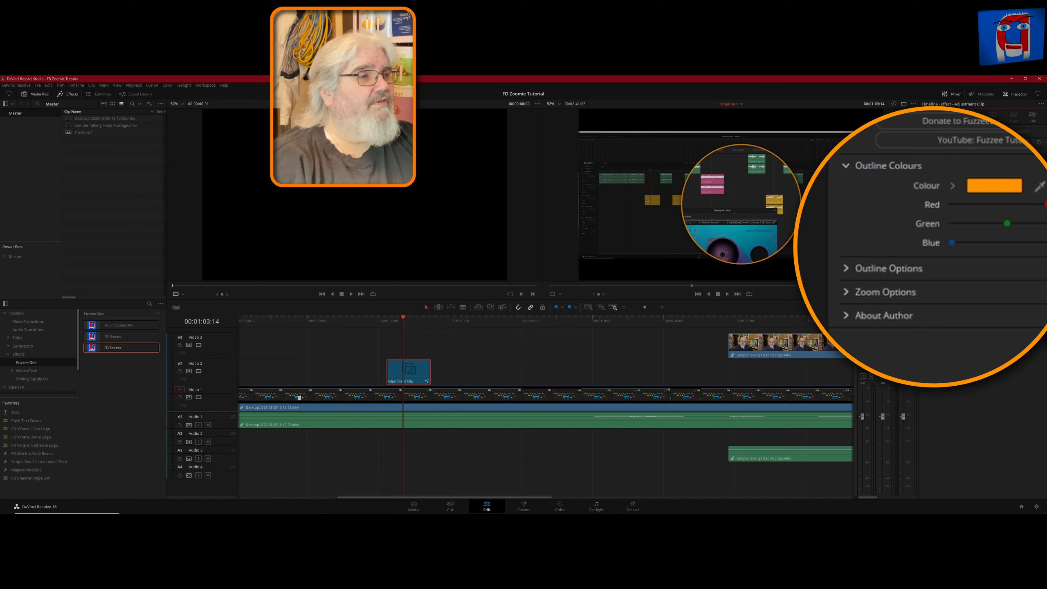
{"action": "mouse_move", "coordinate": [1046, 204]}
{"action": "left_mouse_down"}
{"action": "mouse_move", "coordinate": [952, 211]}
{"action": "mouse_move", "coordinate": [1045, 211]}
{"action": "left_mouse_up"}
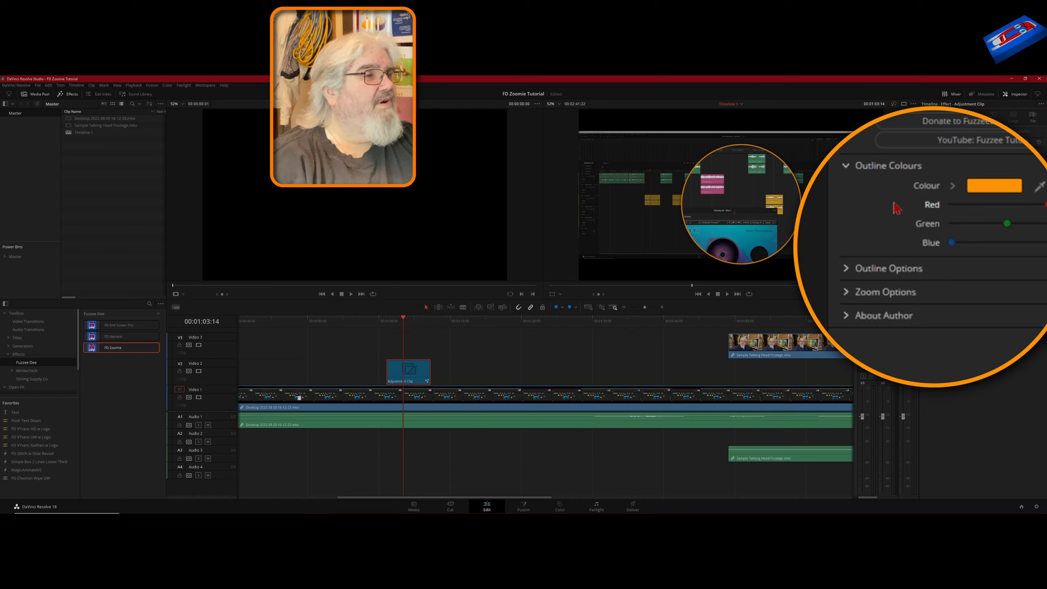
{"action": "left_click", "coordinate": [848, 169]}
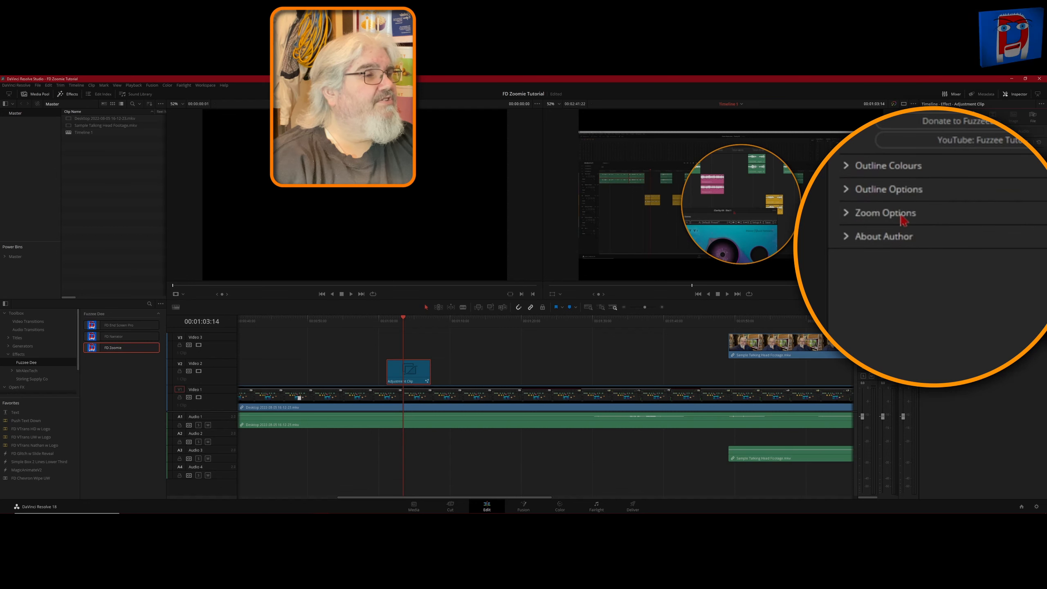
Review the Outline Options section, toggling Drop Shadow off and back on, then collapse it.
{"action": "left_click", "coordinate": [847, 191]}
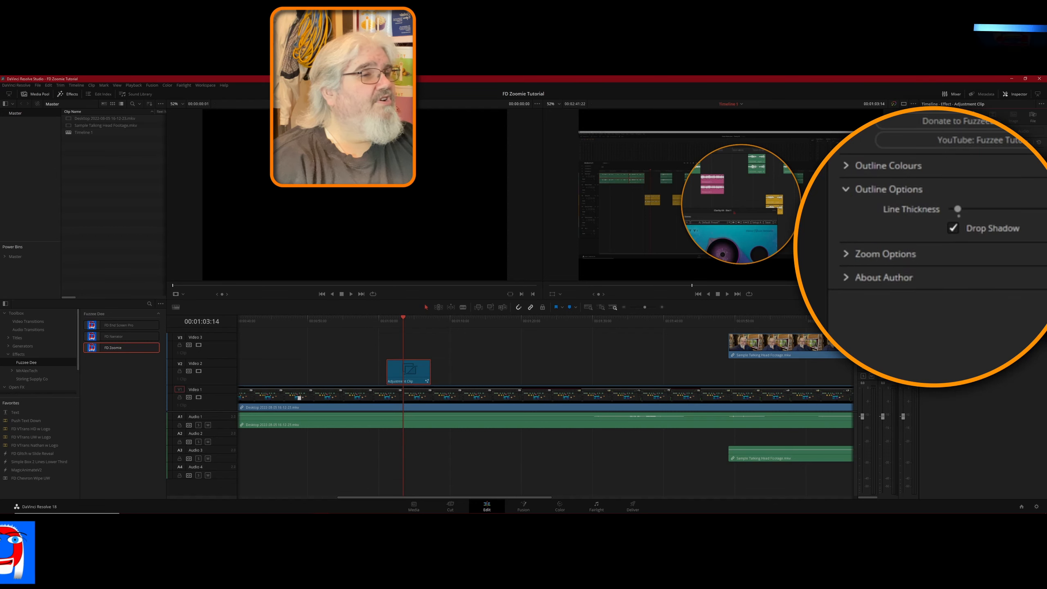
{"action": "mouse_move", "coordinate": [958, 209]}
{"action": "left_mouse_down"}
{"action": "mouse_move", "coordinate": [967, 209]}
{"action": "mouse_move", "coordinate": [956, 209]}
{"action": "left_mouse_up"}
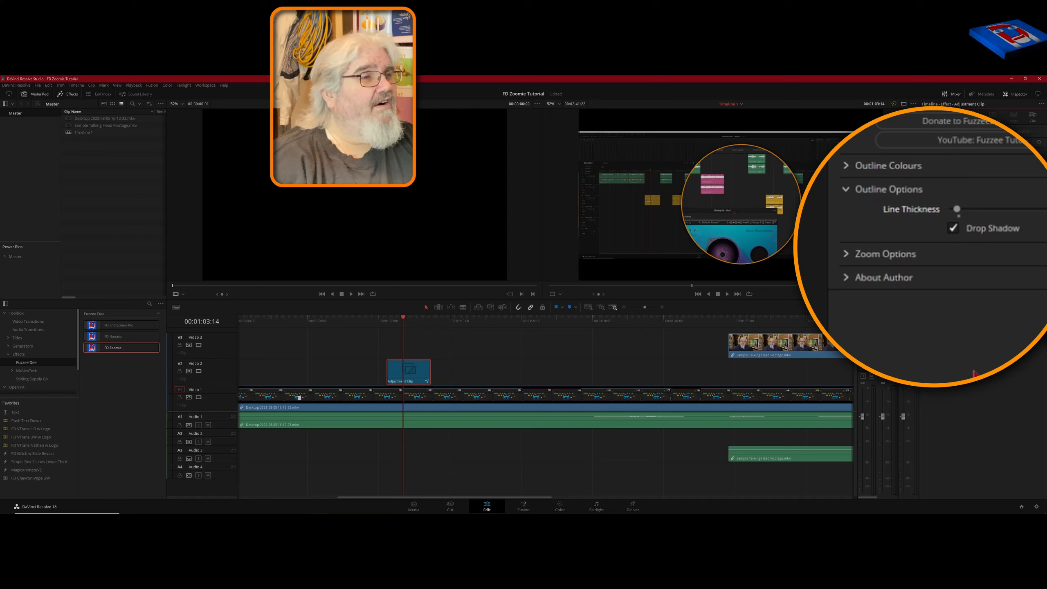
{"action": "left_click", "coordinate": [954, 228]}
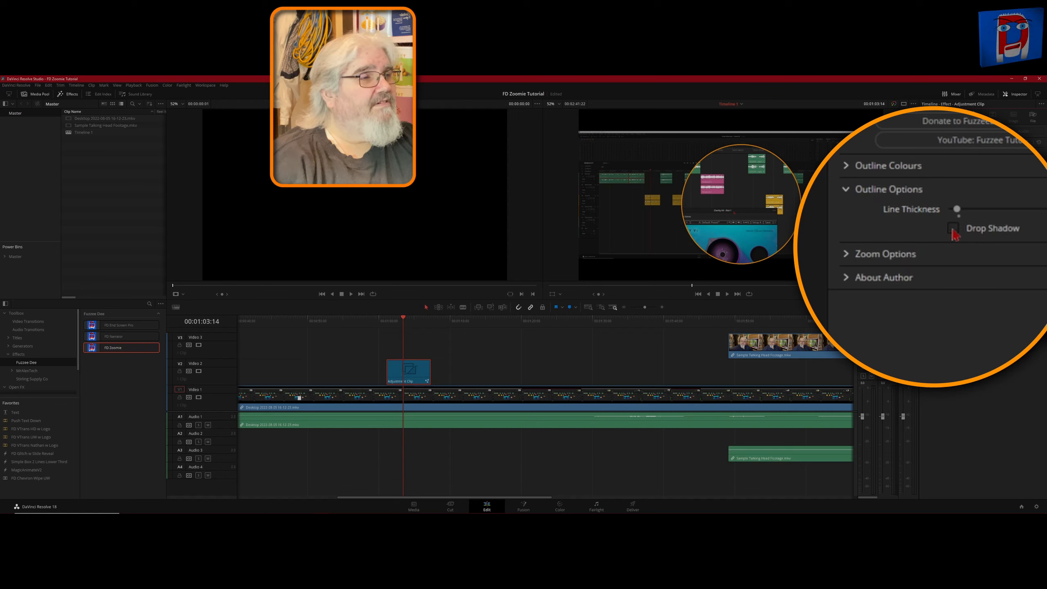
{"action": "left_click", "coordinate": [953, 230]}
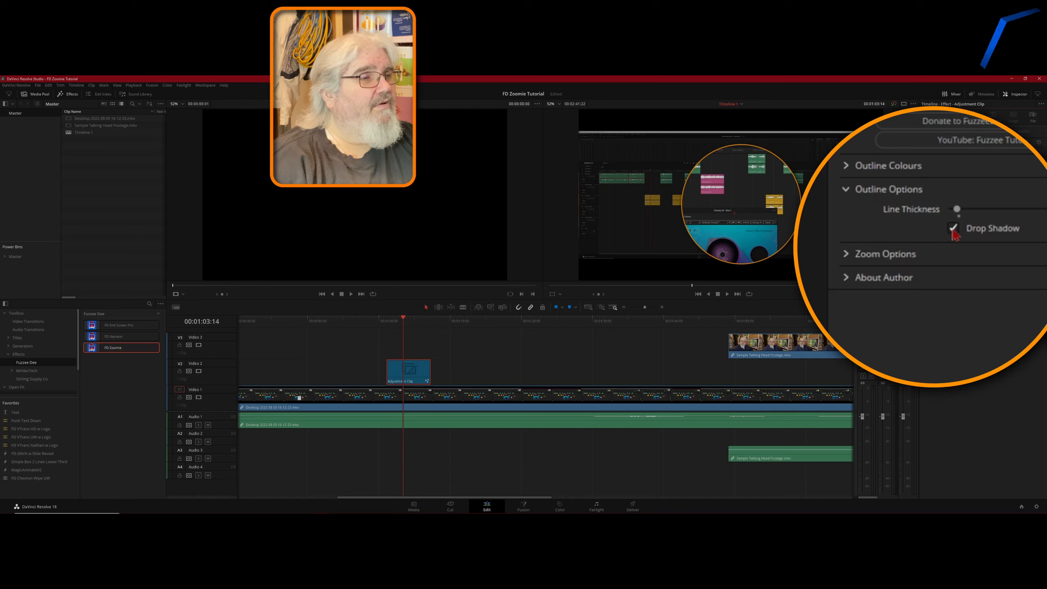
{"action": "left_click", "coordinate": [848, 193]}
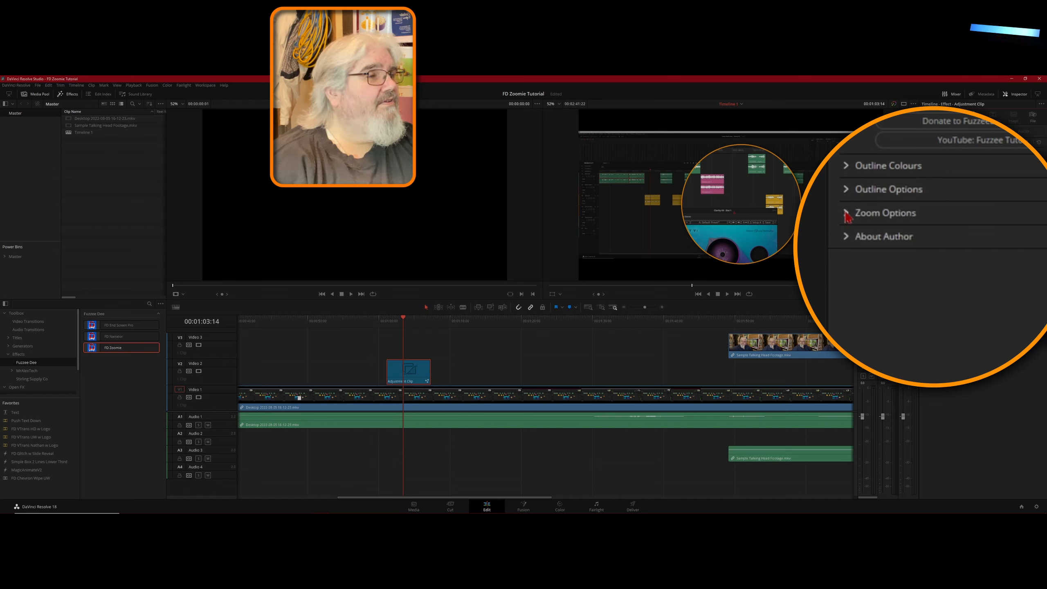
Expand the Zoom Options section and raise the Zoom Factor slider, then pull it partway back down.
{"action": "left_click", "coordinate": [846, 212]}
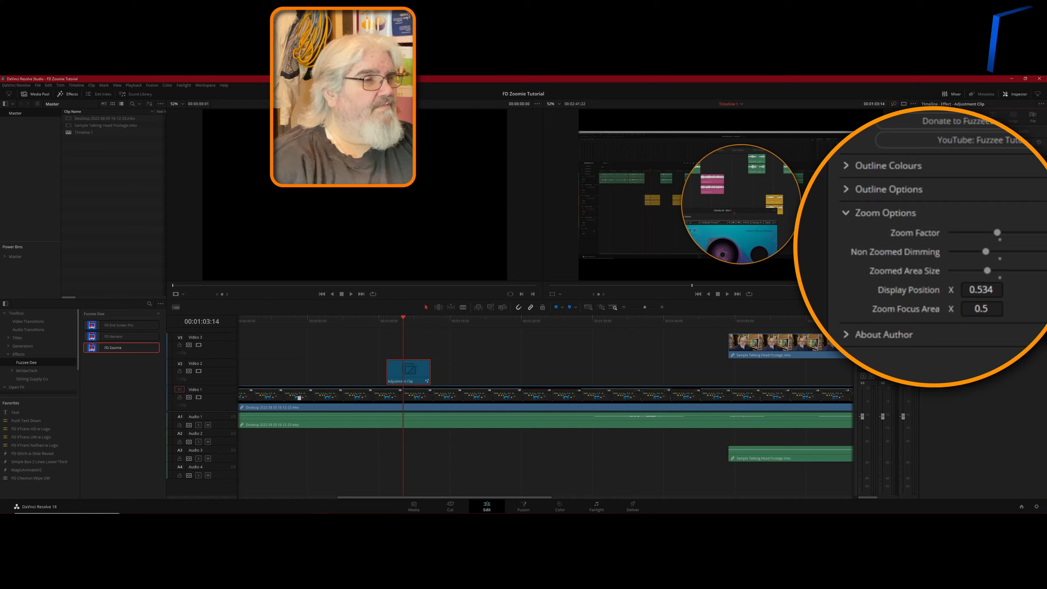
{"action": "left_click_drag", "start_coordinate": [997, 232], "coordinate": [1045, 233]}
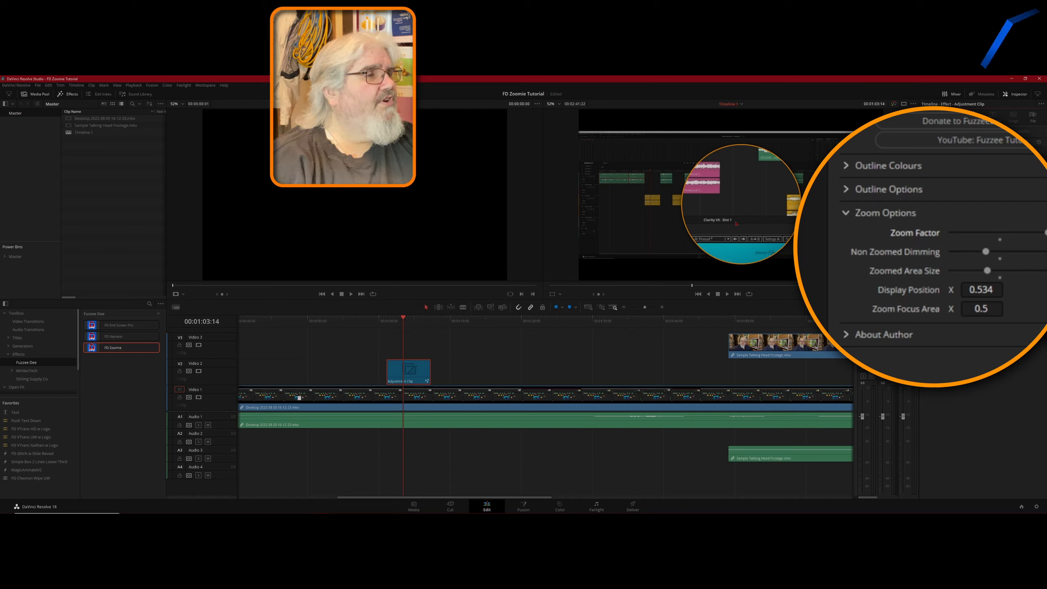
{"action": "left_click_drag", "start_coordinate": [1028, 233], "coordinate": [1003, 233]}
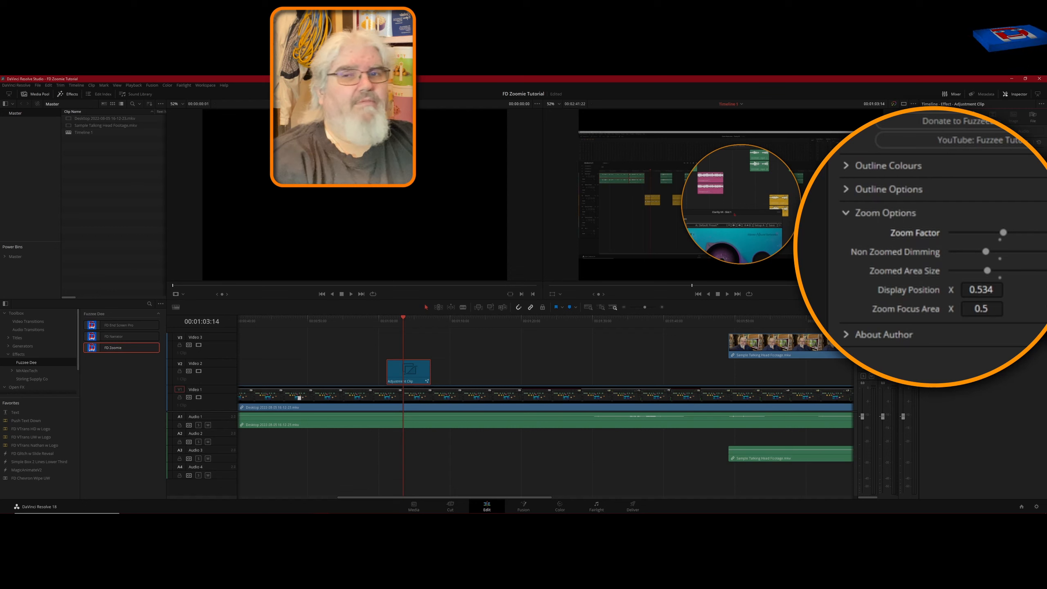
Nudge Non Zoomed Dimming slightly higher and reduce the Zoomed Area Size slider a little.
{"action": "mouse_move", "coordinate": [986, 252]}
{"action": "left_mouse_down"}
{"action": "mouse_move", "coordinate": [1045, 252]}
{"action": "mouse_move", "coordinate": [951, 252]}
{"action": "mouse_move", "coordinate": [989, 251]}
{"action": "left_mouse_up"}
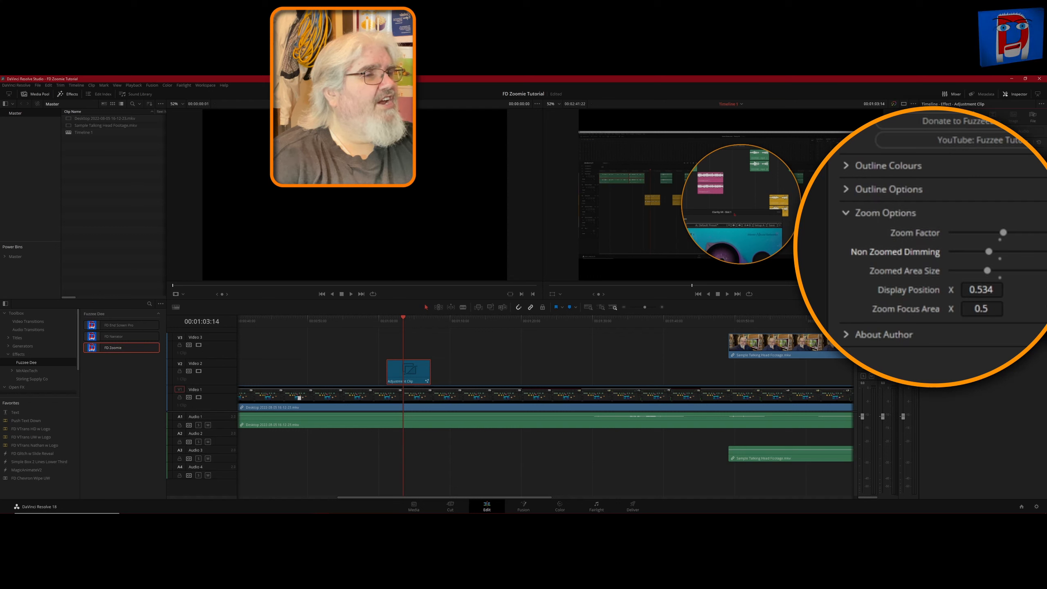
{"action": "mouse_move", "coordinate": [988, 271]}
{"action": "left_mouse_down"}
{"action": "mouse_move", "coordinate": [965, 271]}
{"action": "mouse_move", "coordinate": [978, 270]}
{"action": "left_mouse_up"}
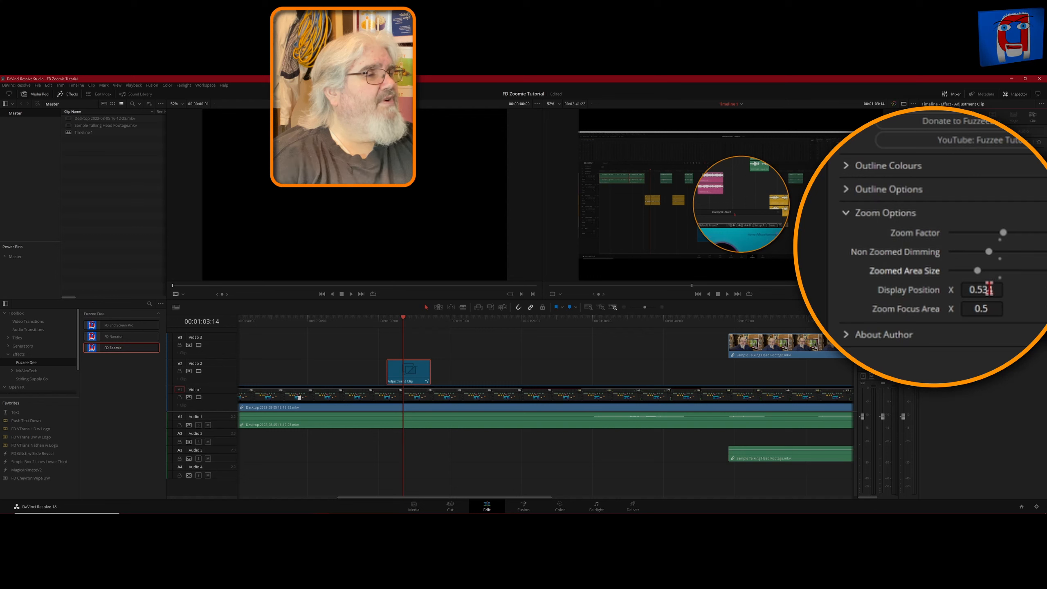
Set Display Position X to 0.478 and Zoom Focus Area X to 0.497, then collapse and reopen Zoom Options.
{"action": "mouse_move", "coordinate": [989, 289]}
{"action": "left_mouse_down"}
{"action": "mouse_move", "coordinate": [951, 290]}
{"action": "mouse_move", "coordinate": [1032, 290]}
{"action": "mouse_move", "coordinate": [984, 290]}
{"action": "left_mouse_up"}
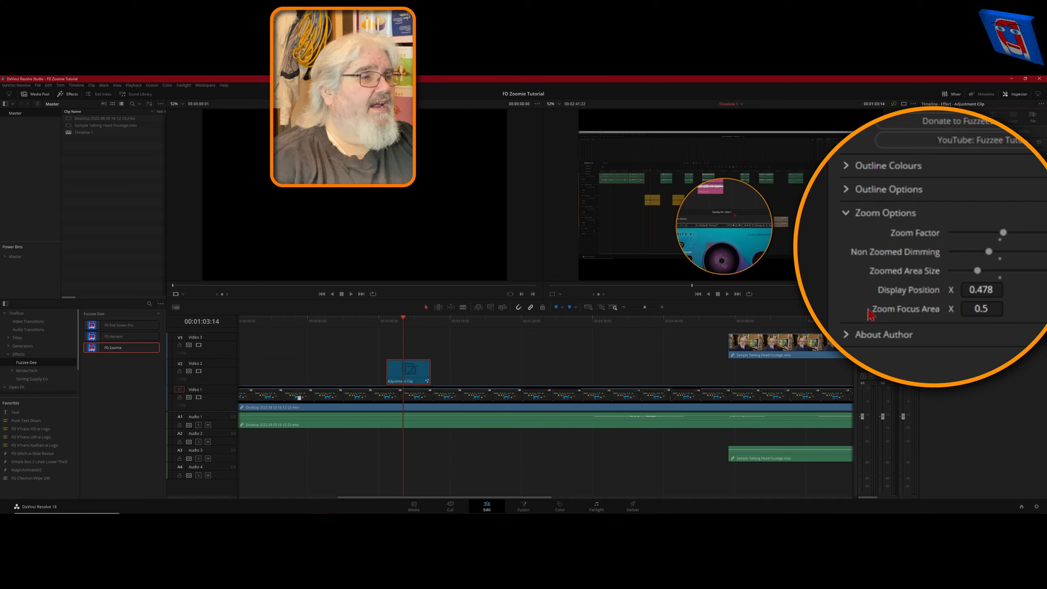
{"action": "left_click_drag", "start_coordinate": [987, 314], "coordinate": [1019, 310]}
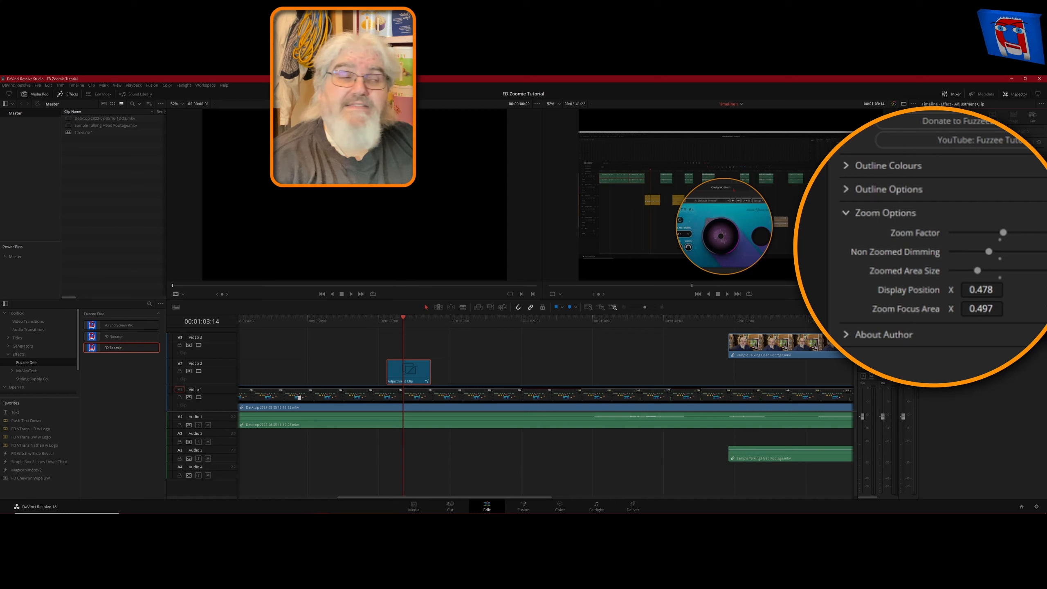
{"action": "left_click", "coordinate": [847, 222]}
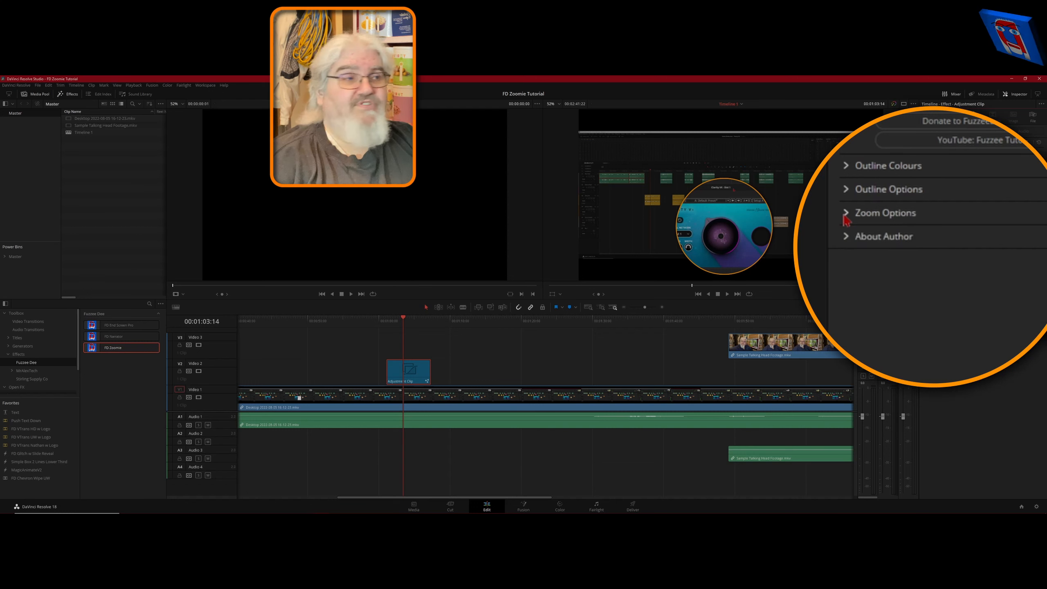
{"action": "left_click", "coordinate": [845, 219]}
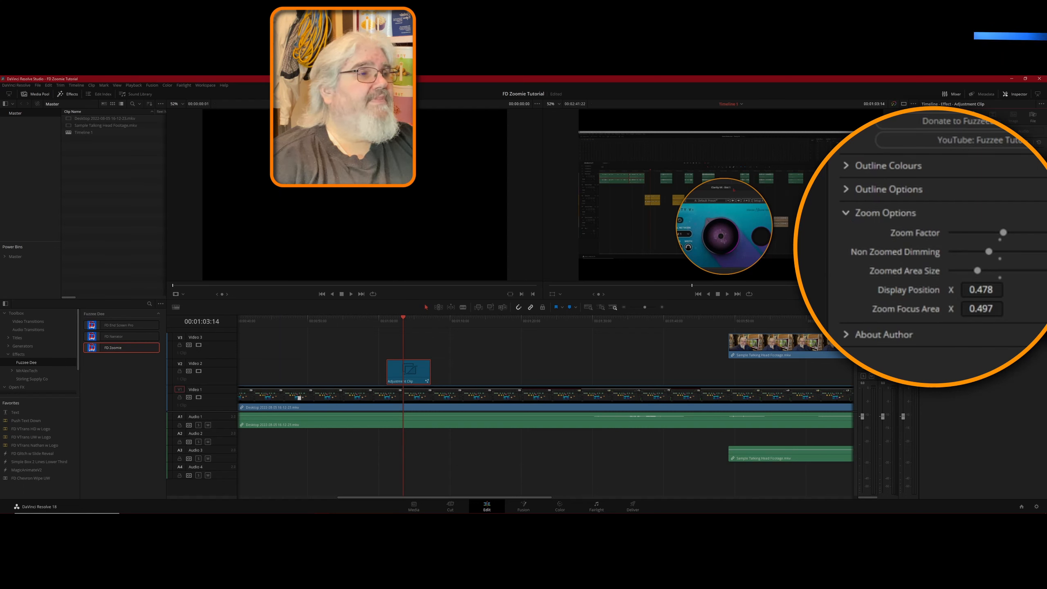
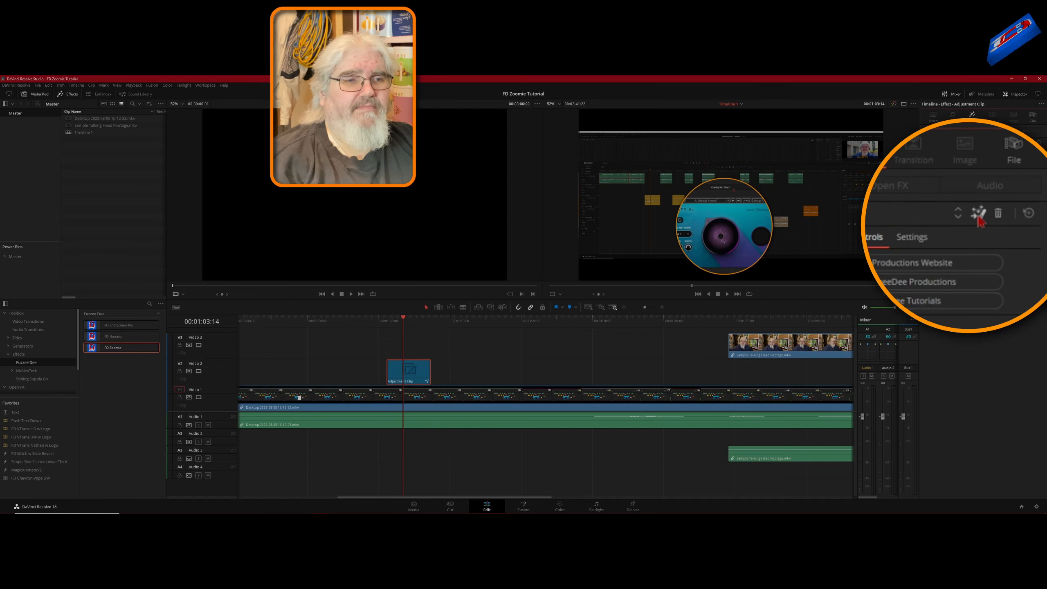
Open the adjustment clip's effect in Fusion and copy the FDZoomie node.
{"action": "left_click", "coordinate": [1018, 139]}
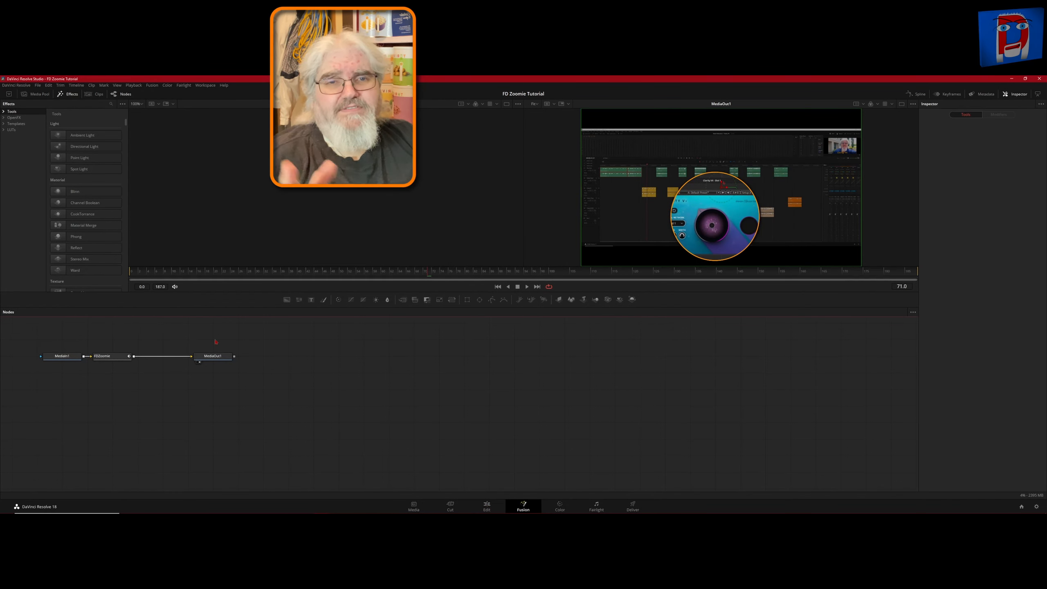
{"action": "left_click", "coordinate": [108, 360]}
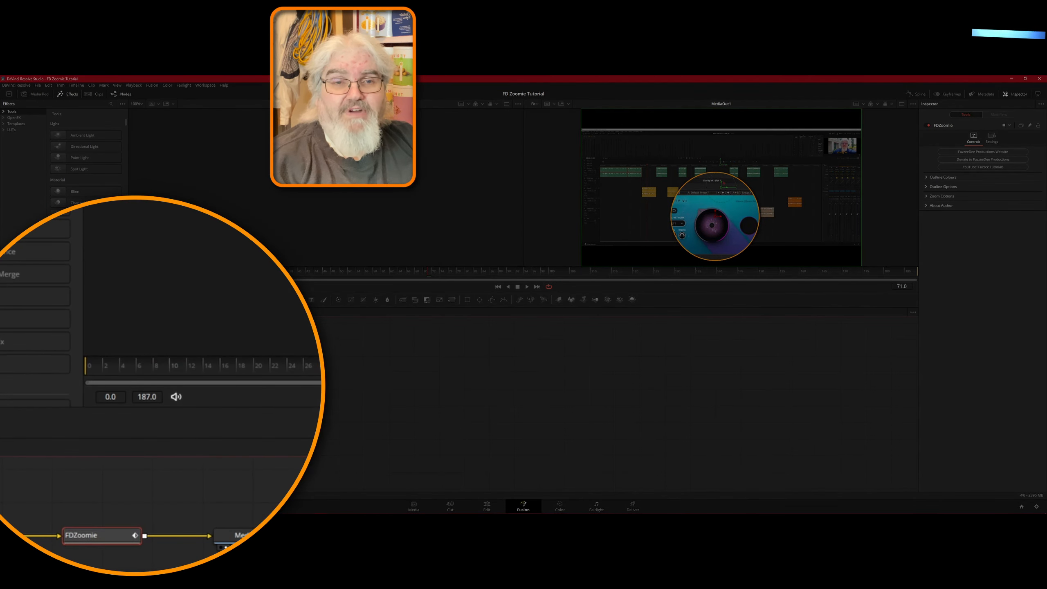
{"action": "right_click", "coordinate": [98, 544]}
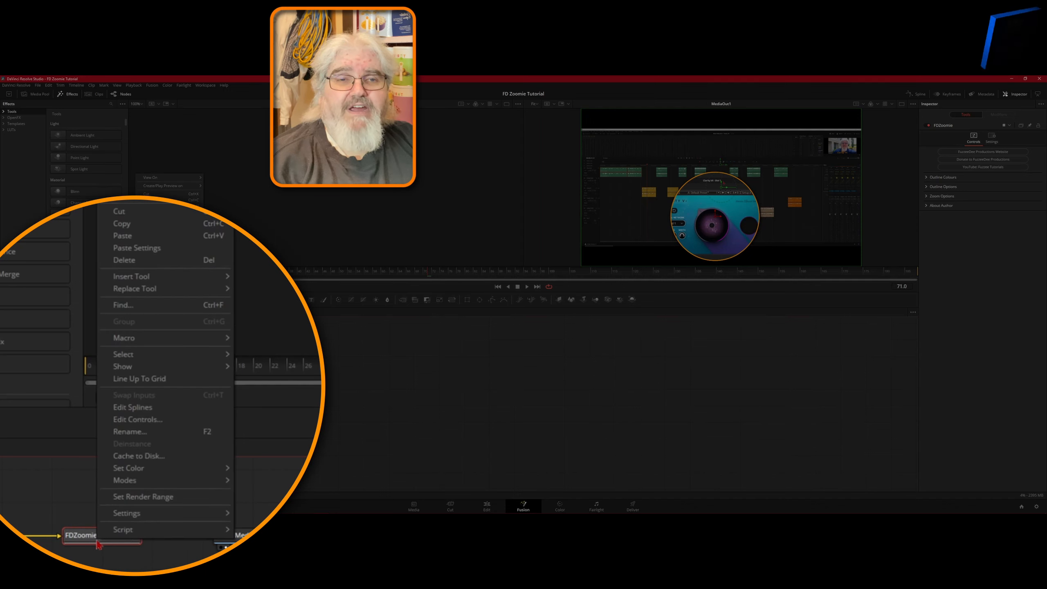
{"action": "left_click", "coordinate": [140, 231]}
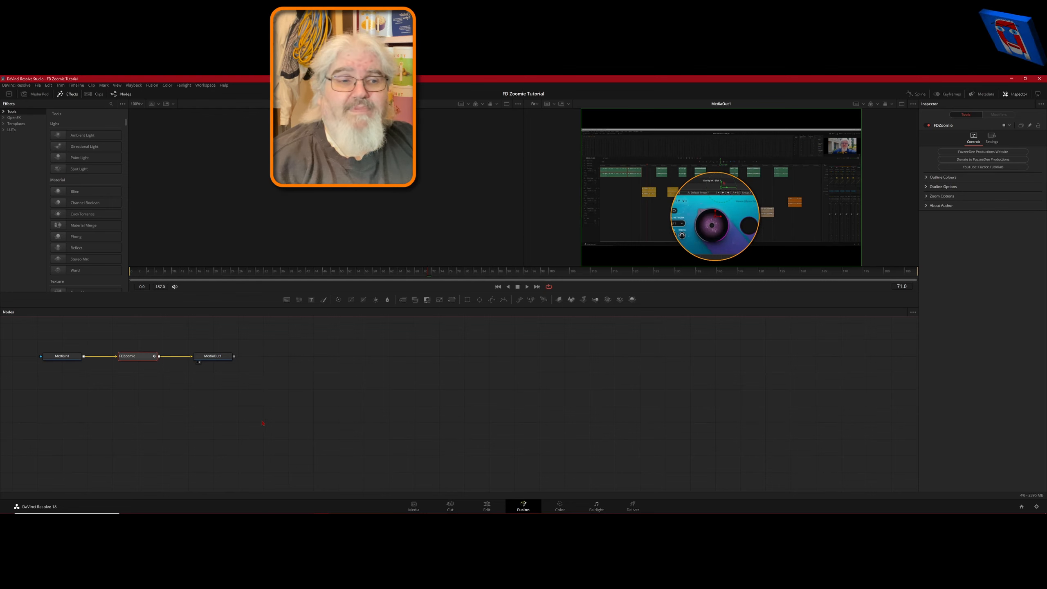
Switch to Notepad++ and paste the copied node into a new document.
{"action": "mouse_move", "coordinate": [264, 512]}
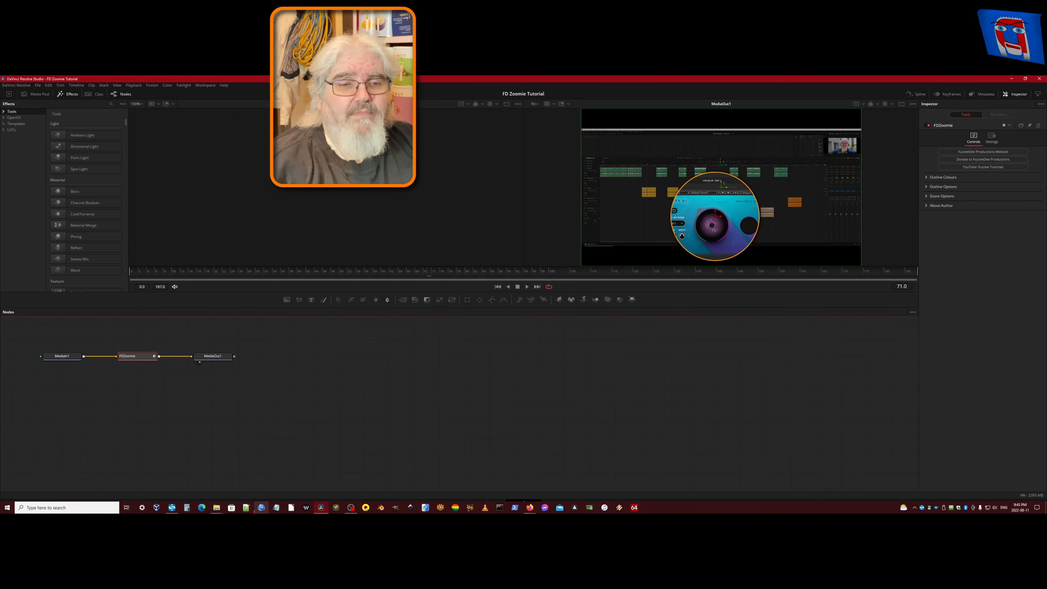
{"action": "left_click", "coordinate": [246, 507]}
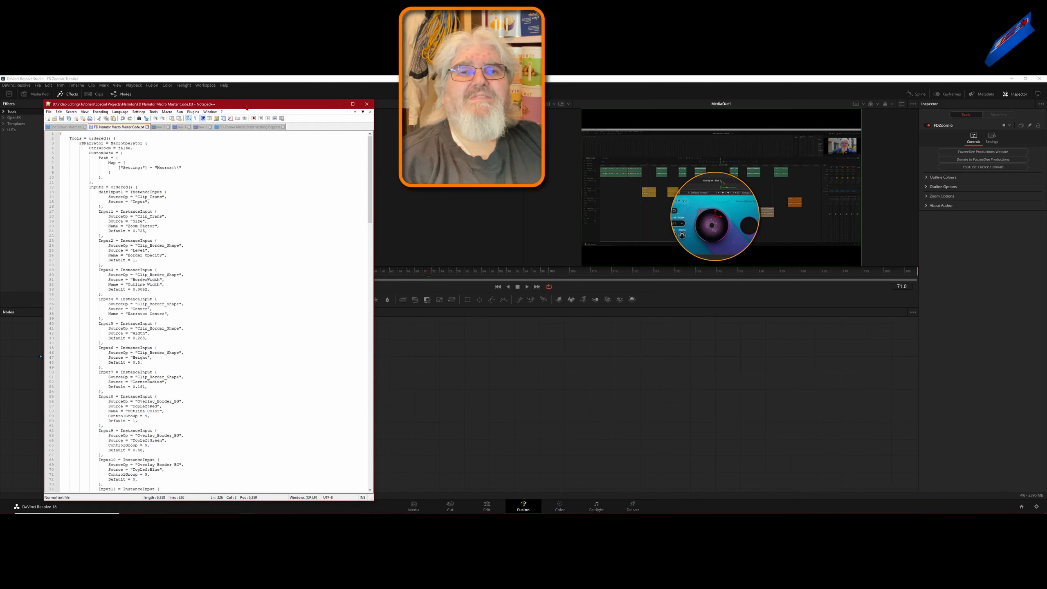
{"action": "left_click", "coordinate": [48, 119]}
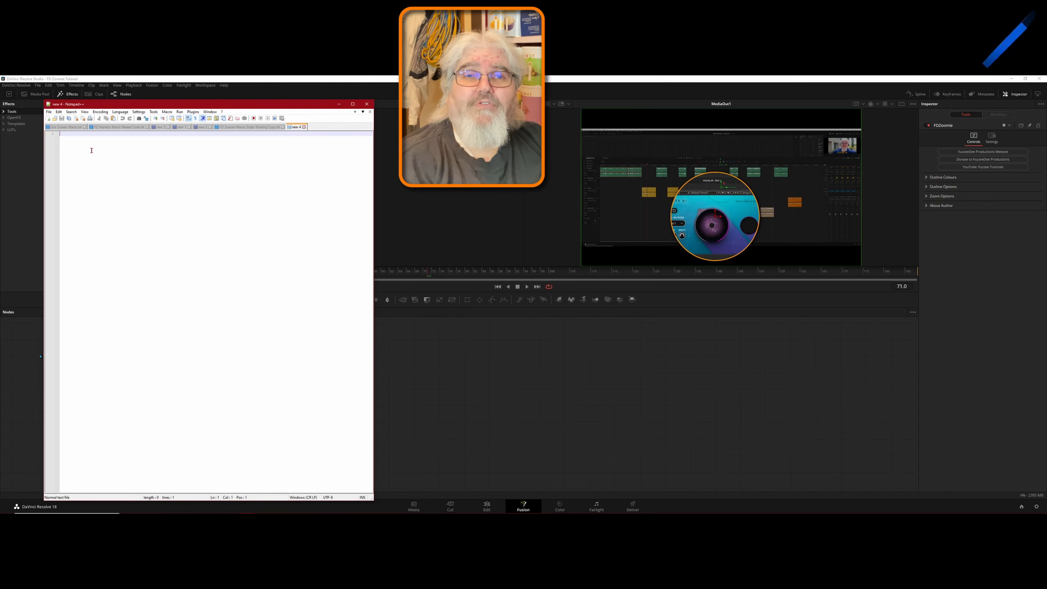
{"action": "key", "text": "ctrl+v"}
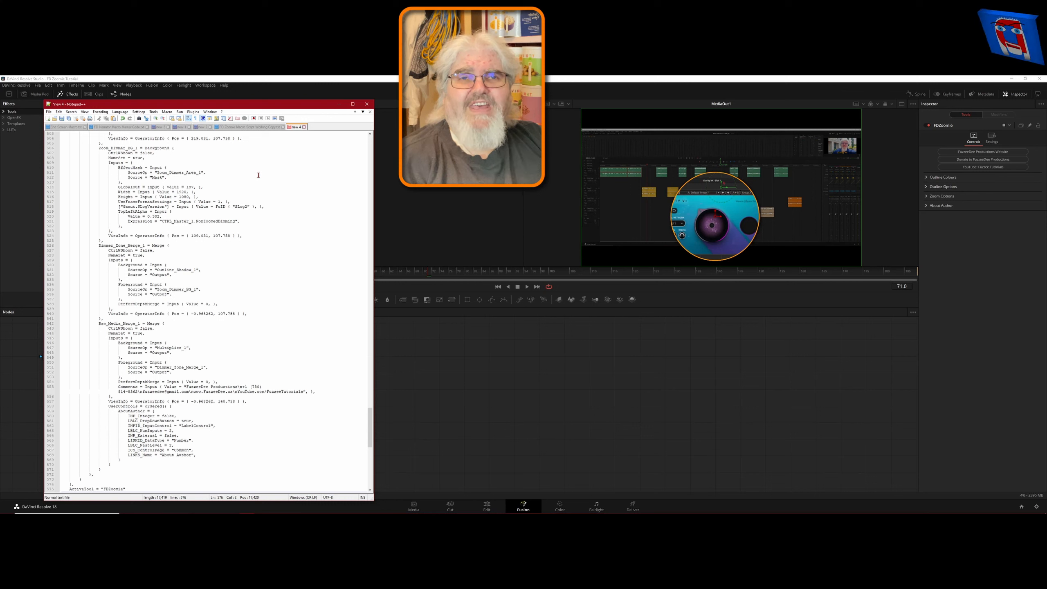
Save the document as Custom Zoomie.setting in the Special Projects > Zoomie folder and close Notepad++.
{"action": "left_click", "coordinate": [61, 118]}
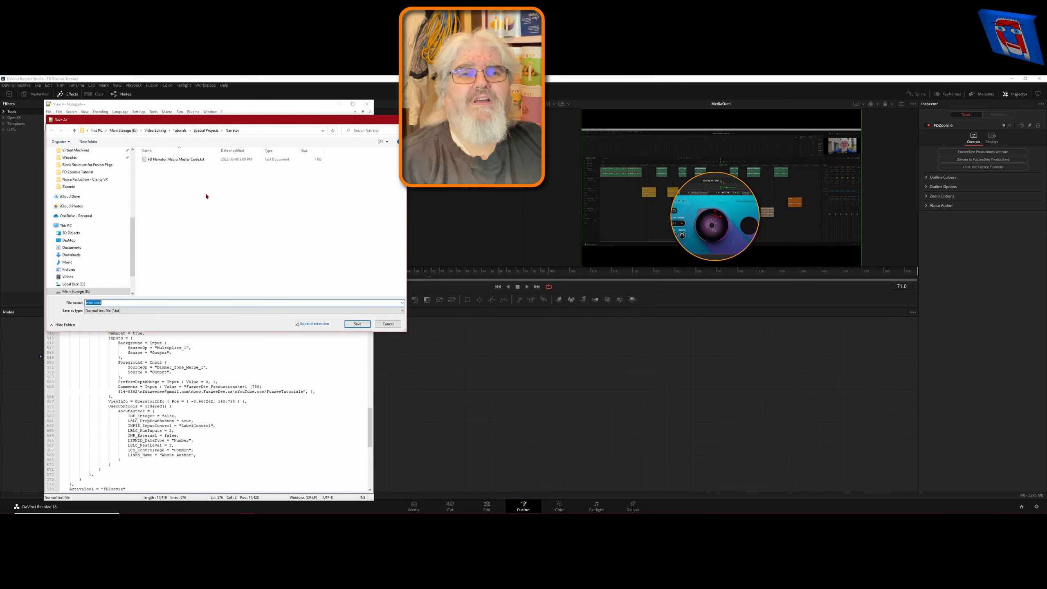
{"action": "left_click", "coordinate": [206, 131]}
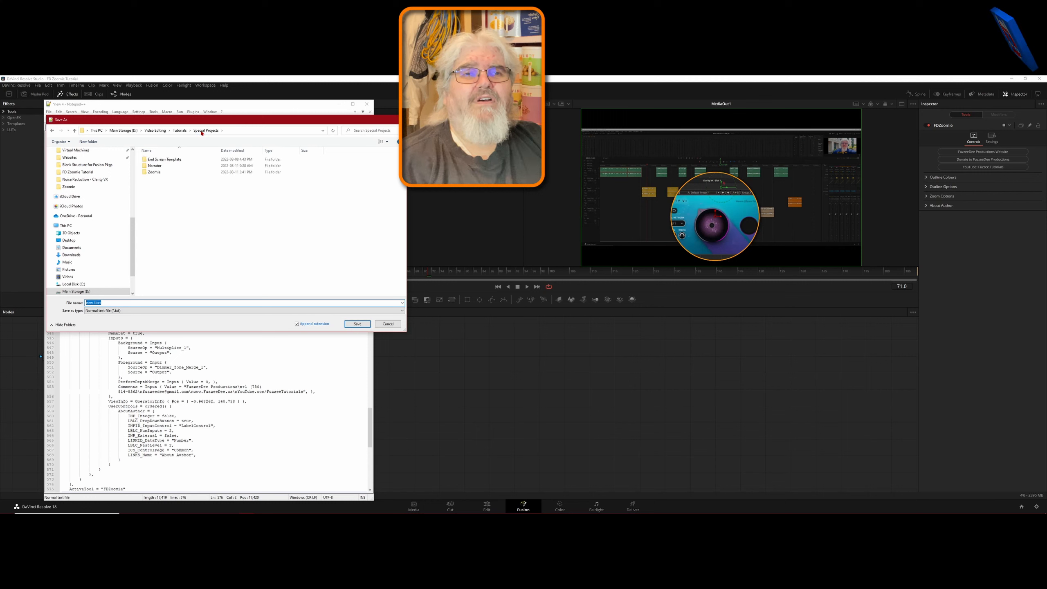
{"action": "double_click", "coordinate": [145, 174]}
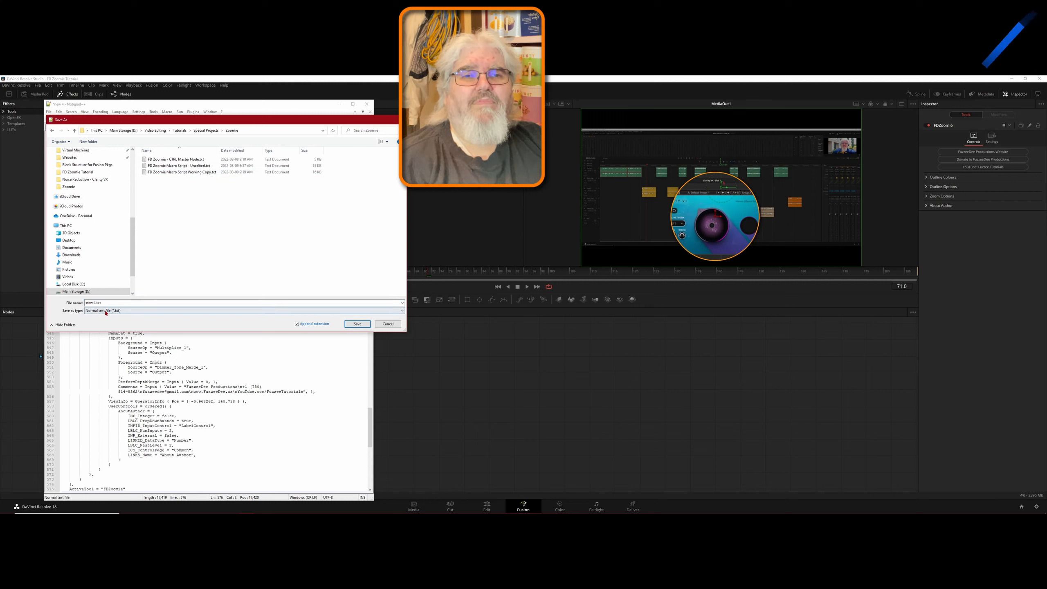
{"action": "left_click", "coordinate": [88, 303]}
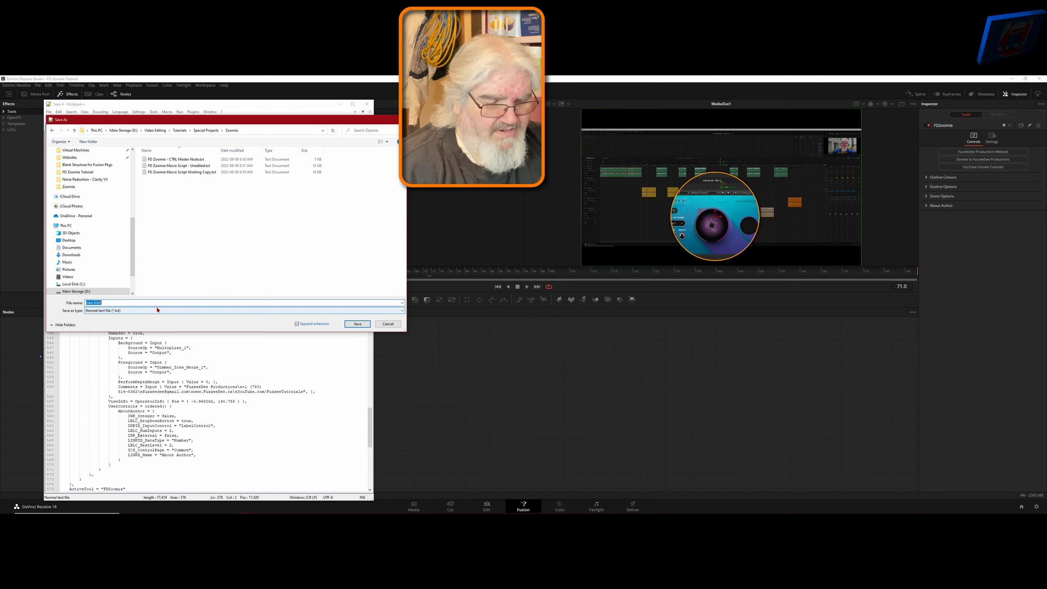
{"action": "type", "text": "Custom Zoomie."}
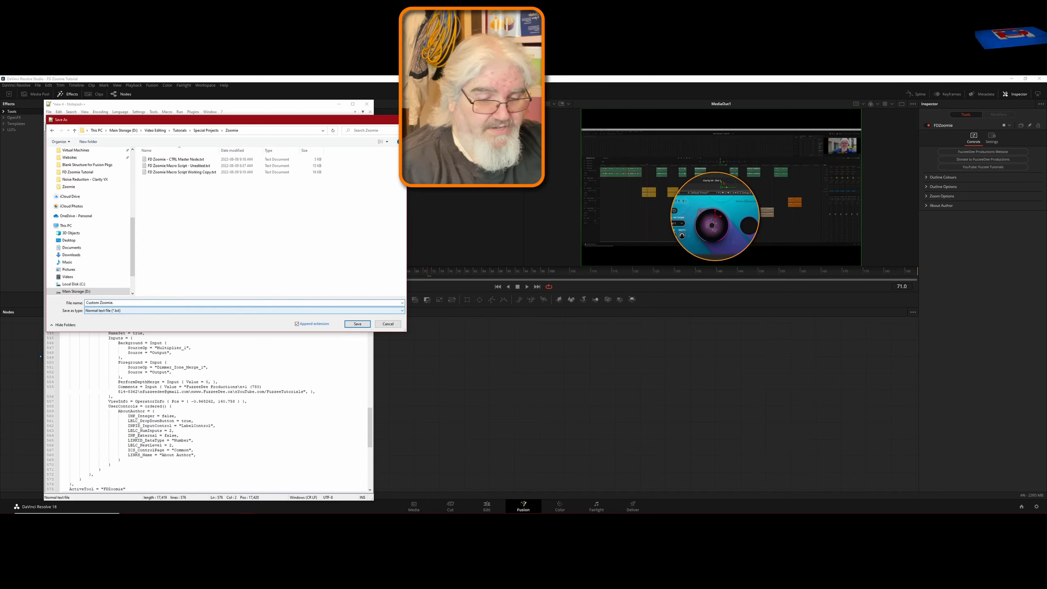
{"action": "type", "text": "setting"}
{"action": "key", "text": "Return"}
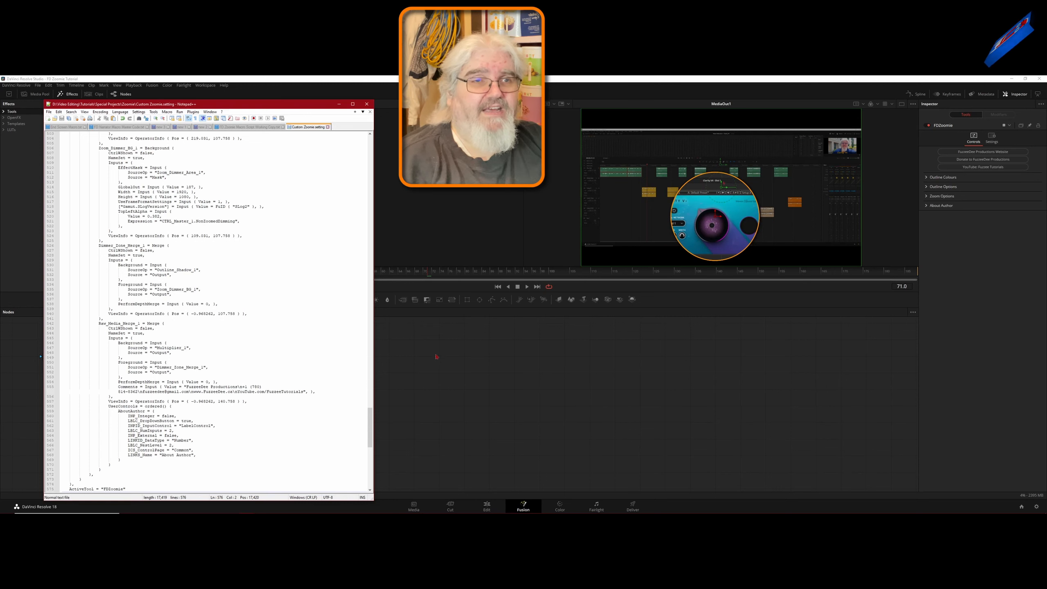
{"action": "left_click", "coordinate": [367, 104]}
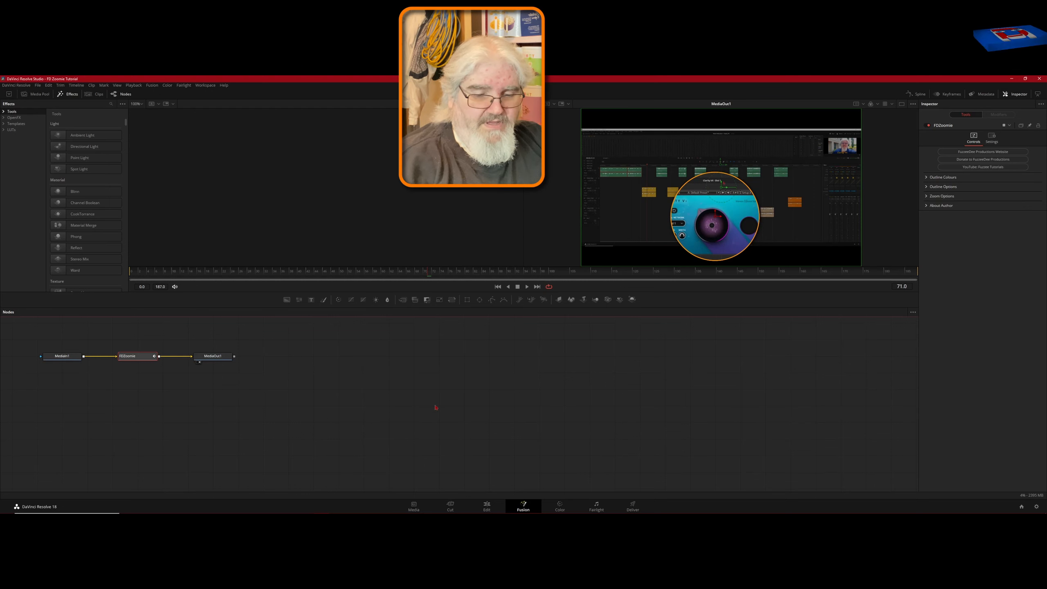
Open File Explorer, browse to the Zoomie folder, and bring Custom Zoomie.setting into the Fusion node editor.
{"action": "key", "text": "super+e"}
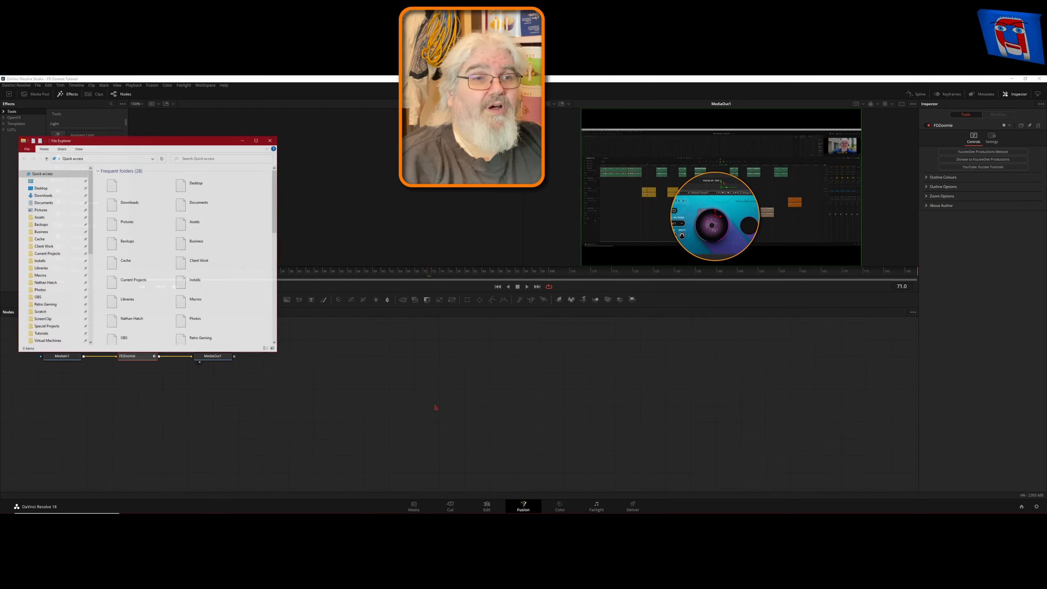
{"action": "left_click_drag", "start_coordinate": [173, 148], "coordinate": [542, 124]}
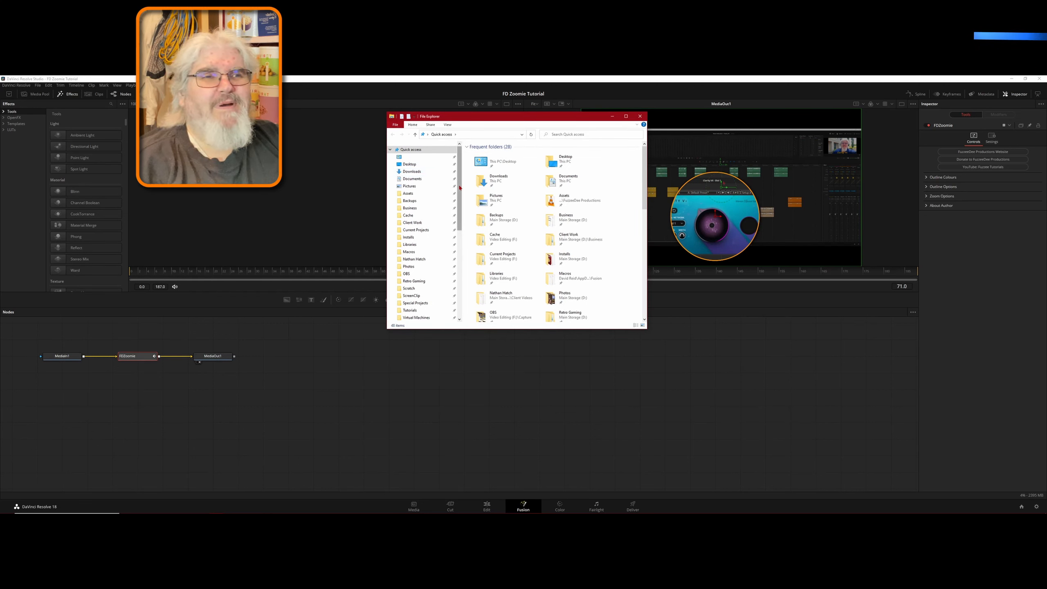
{"action": "left_click", "coordinate": [406, 304]}
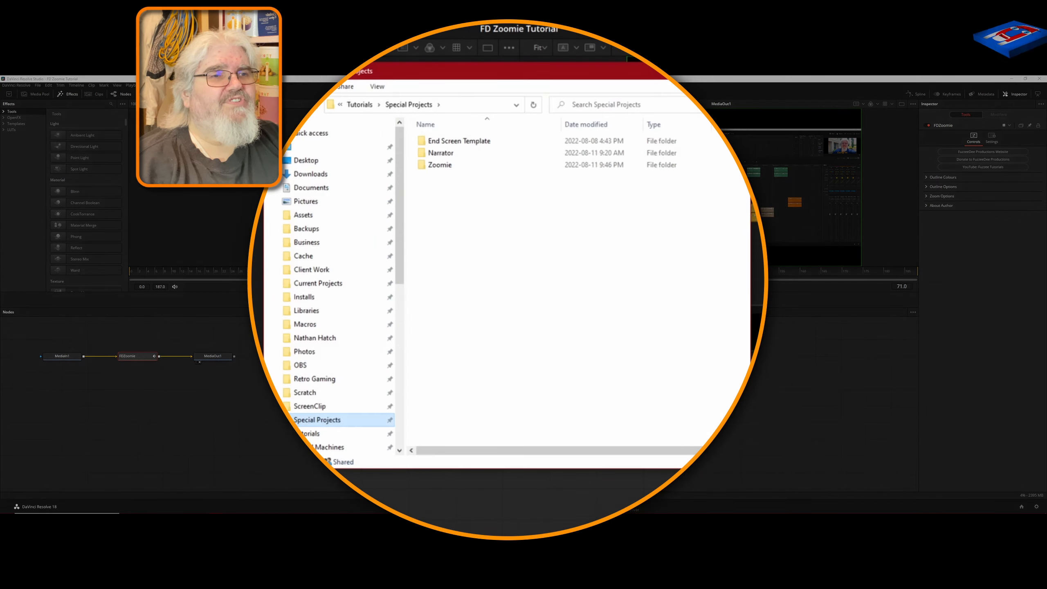
{"action": "double_click", "coordinate": [419, 163]}
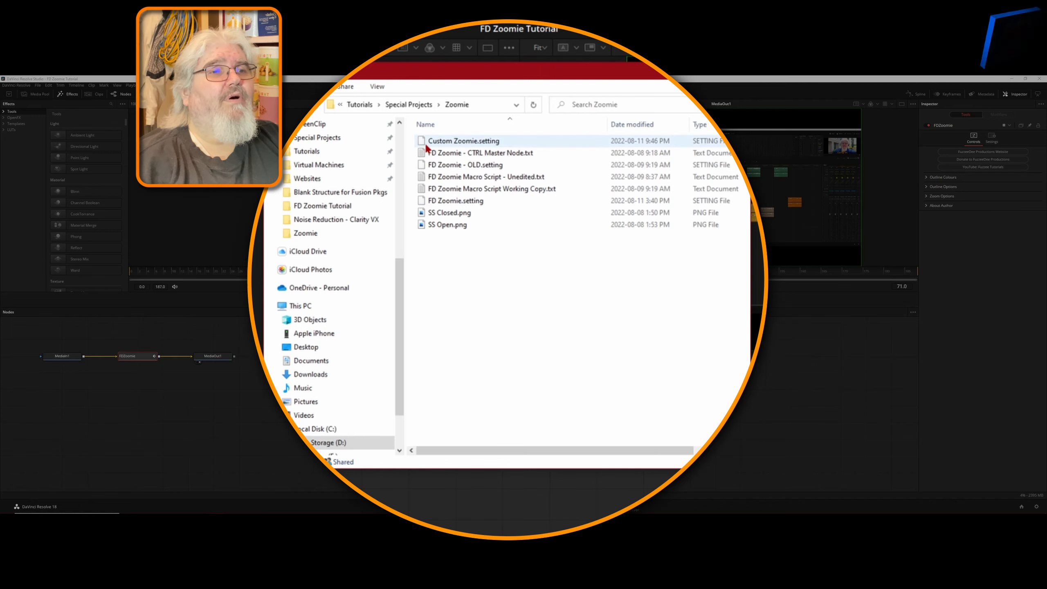
{"action": "left_click_drag", "start_coordinate": [424, 143], "coordinate": [288, 422]}
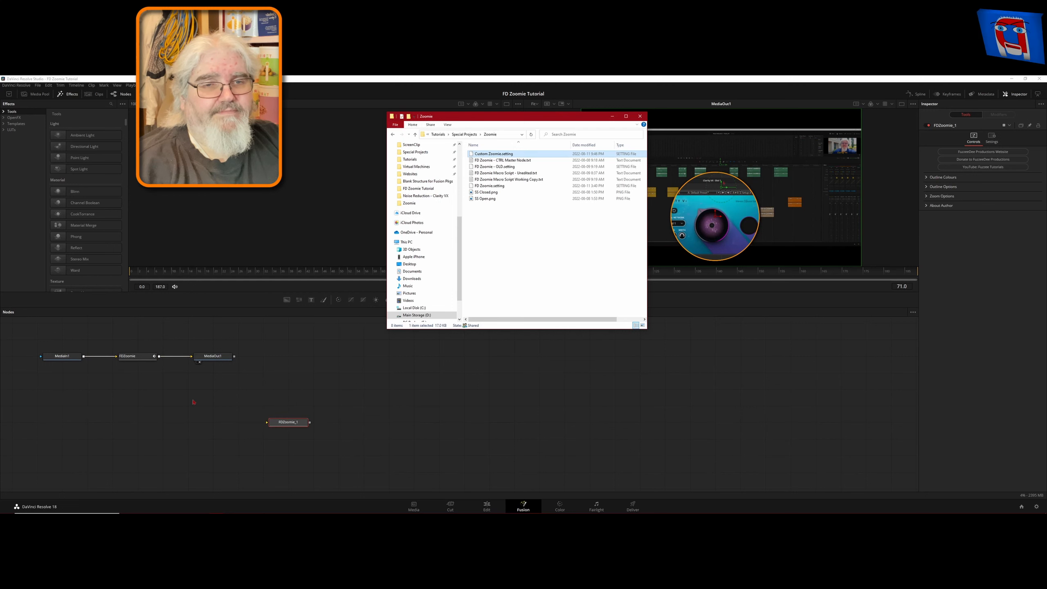
Delete the original FDZoomie node and connect FDZoomie_1 between MediaIn1 and MediaOut1.
{"action": "left_click", "coordinate": [143, 357]}
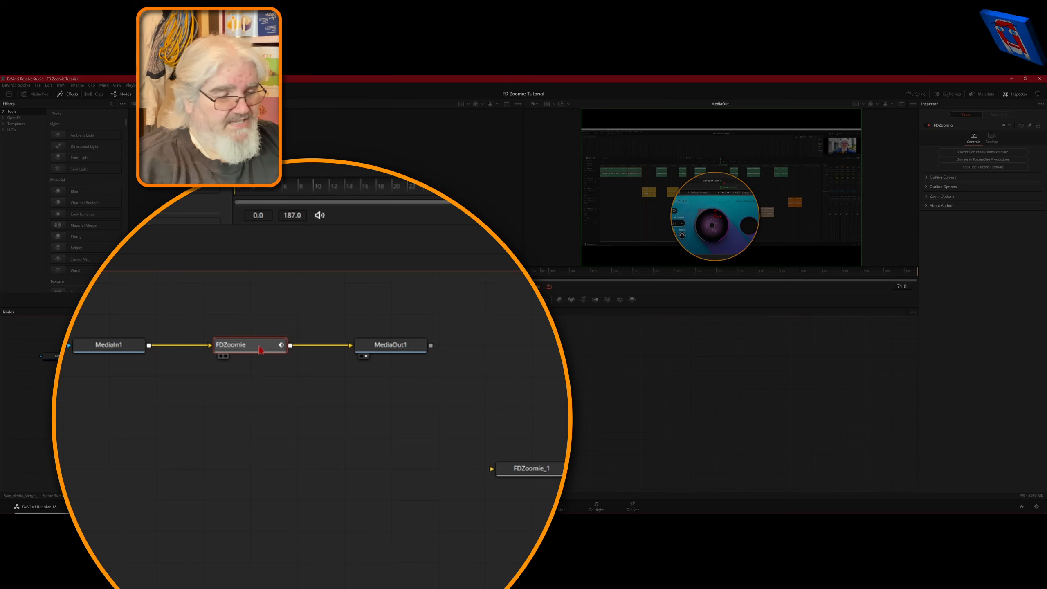
{"action": "key", "text": "Delete"}
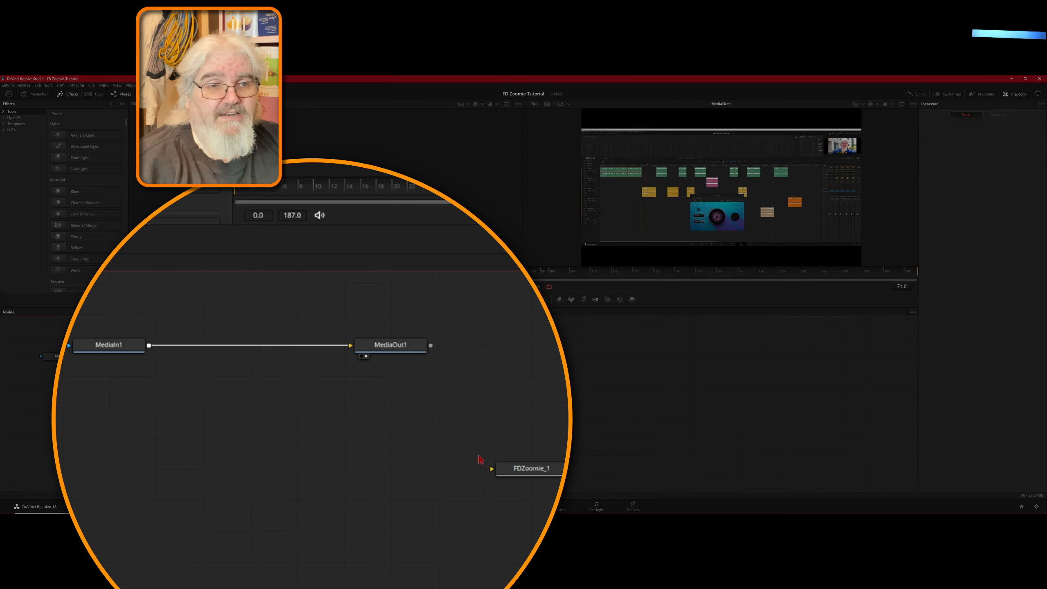
{"action": "left_click_drag", "start_coordinate": [532, 477], "coordinate": [251, 347]}
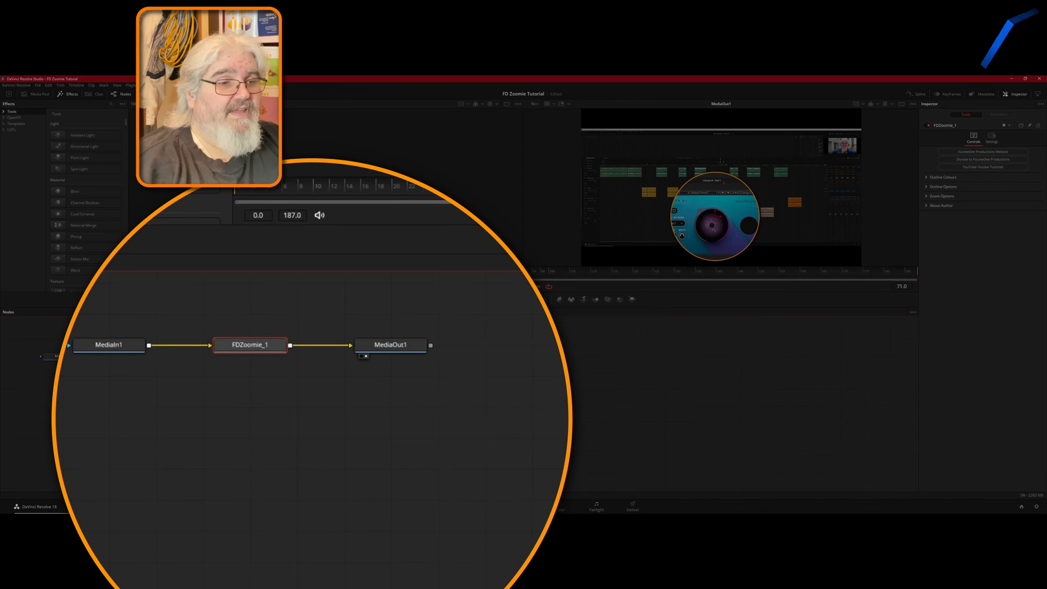
Back on the Edit page, move the talking head clip from Video 3 to Video 2 earlier in the timeline and save the project.
{"action": "left_click", "coordinate": [493, 504]}
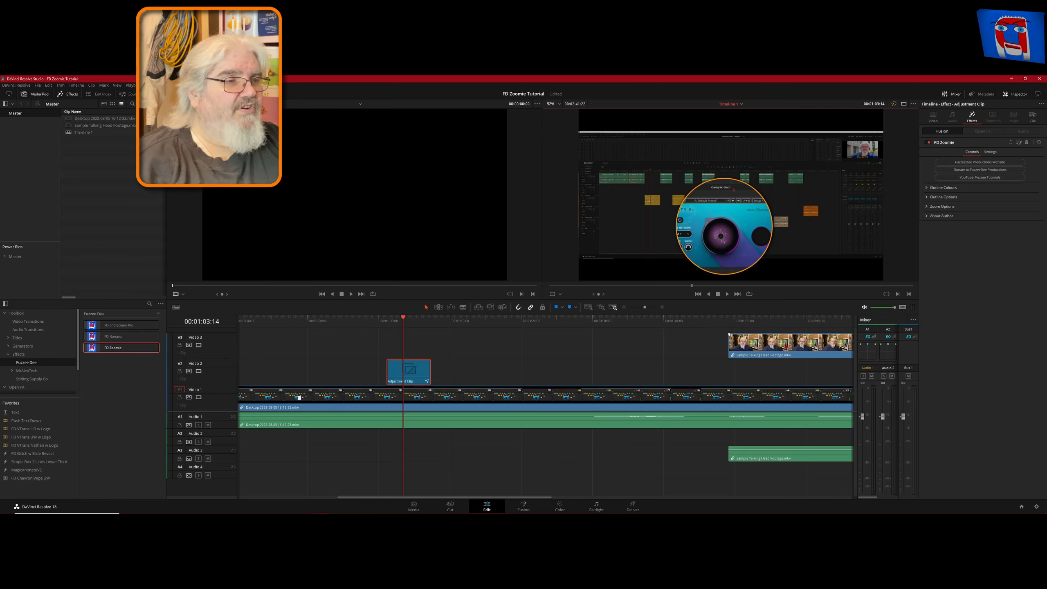
{"action": "left_click_drag", "start_coordinate": [773, 347], "coordinate": [640, 356]}
{"action": "mouse_move", "coordinate": [629, 353]}
{"action": "left_mouse_down"}
{"action": "mouse_move", "coordinate": [677, 372]}
{"action": "mouse_move", "coordinate": [617, 366]}
{"action": "left_mouse_up"}
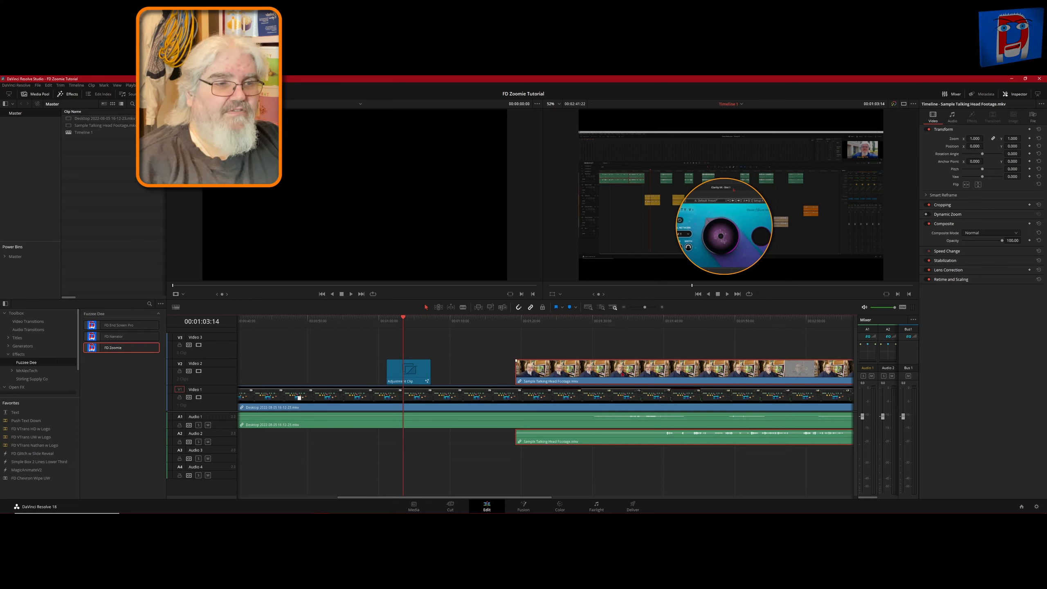
{"action": "left_click_drag", "start_coordinate": [623, 375], "coordinate": [598, 374]}
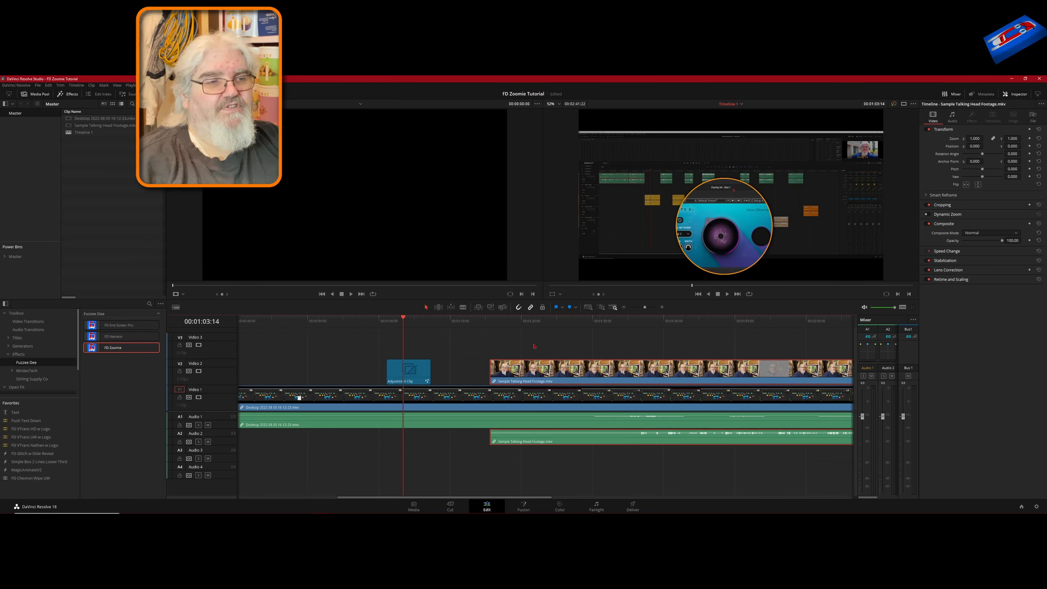
{"action": "key", "text": "ctrl+s"}
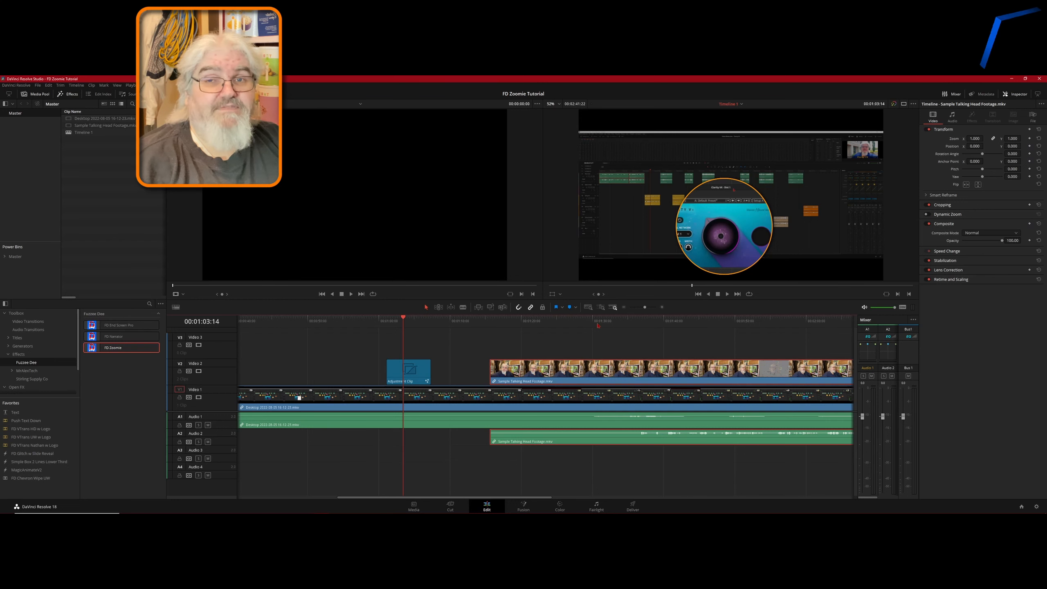
Apply the FD Narrator effect to the talking head clip and play the timeline from the playhead.
{"action": "left_click", "coordinate": [572, 321]}
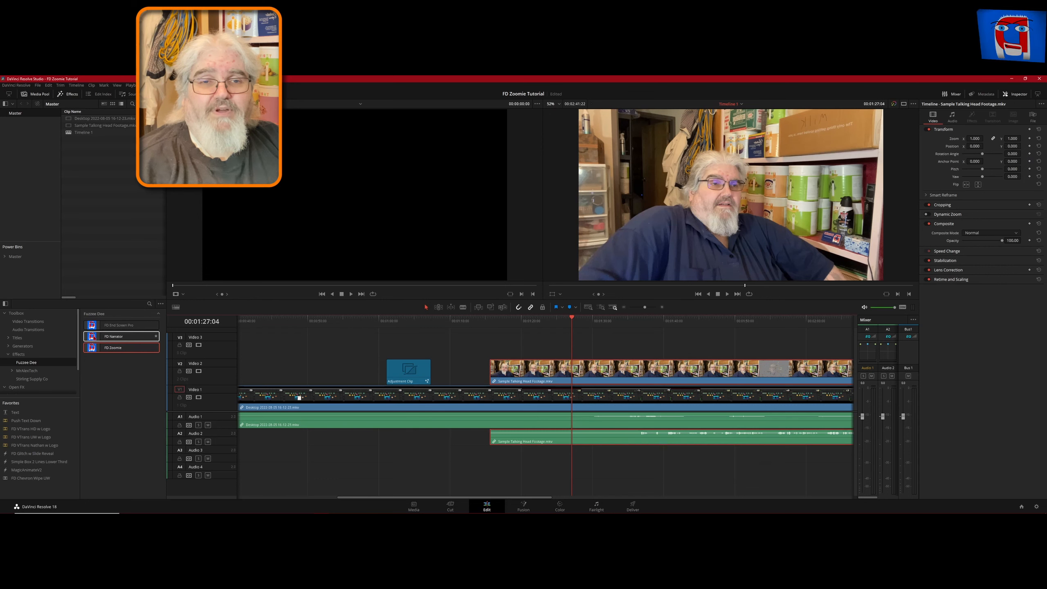
{"action": "left_click_drag", "start_coordinate": [95, 338], "coordinate": [555, 378]}
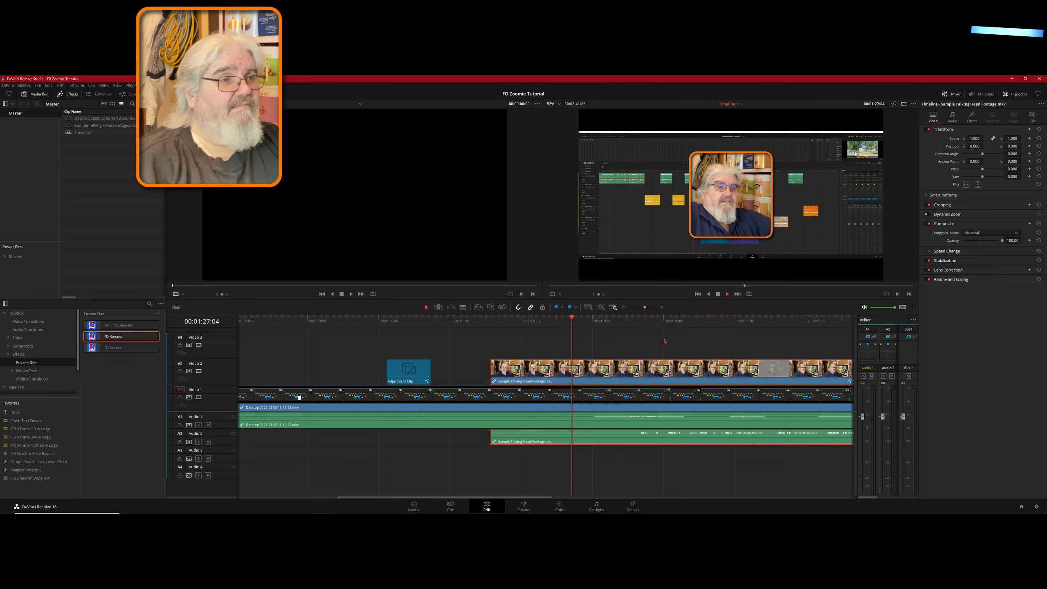
{"action": "key", "text": "space"}
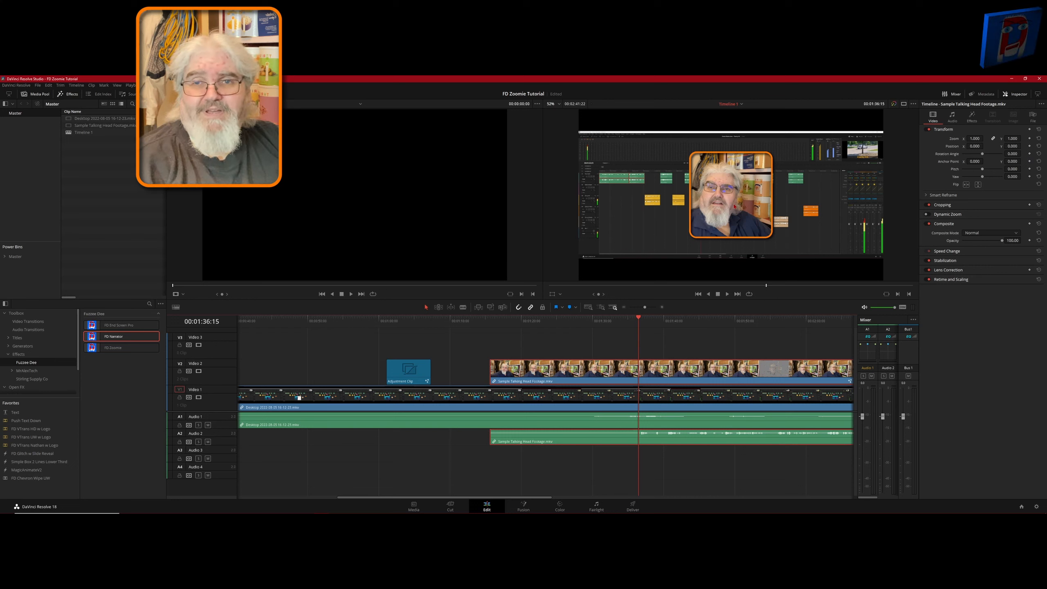
Open the clip's effect controls, set Zoom Factor to 0.503 and Outline Width to 0.0045.
{"action": "left_click", "coordinate": [971, 117]}
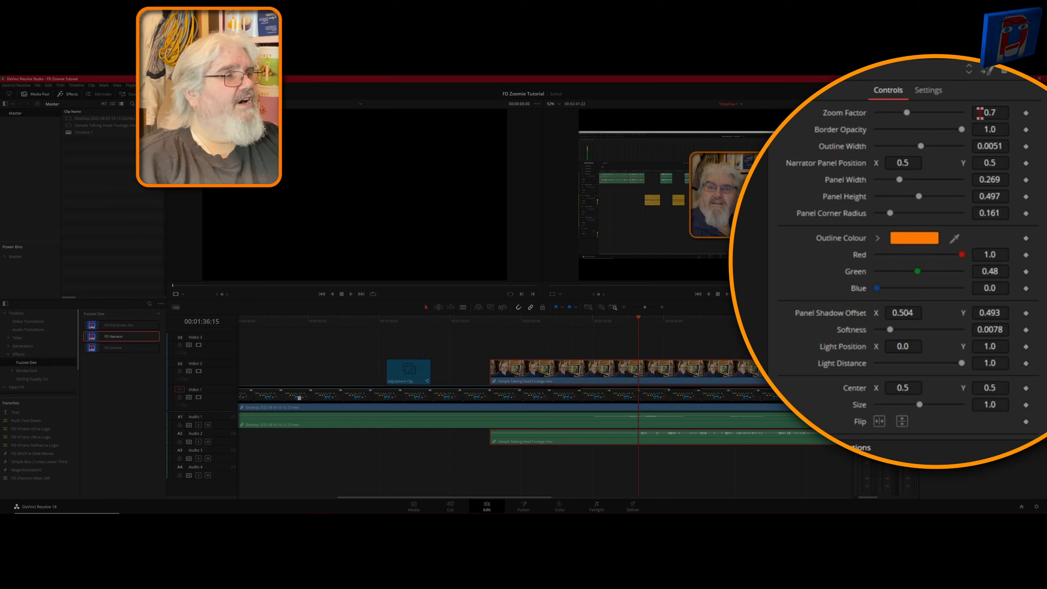
{"action": "mouse_move", "coordinate": [987, 112]}
{"action": "left_mouse_down"}
{"action": "mouse_move", "coordinate": [1006, 113]}
{"action": "mouse_move", "coordinate": [964, 113]}
{"action": "mouse_move", "coordinate": [981, 112]}
{"action": "left_mouse_up"}
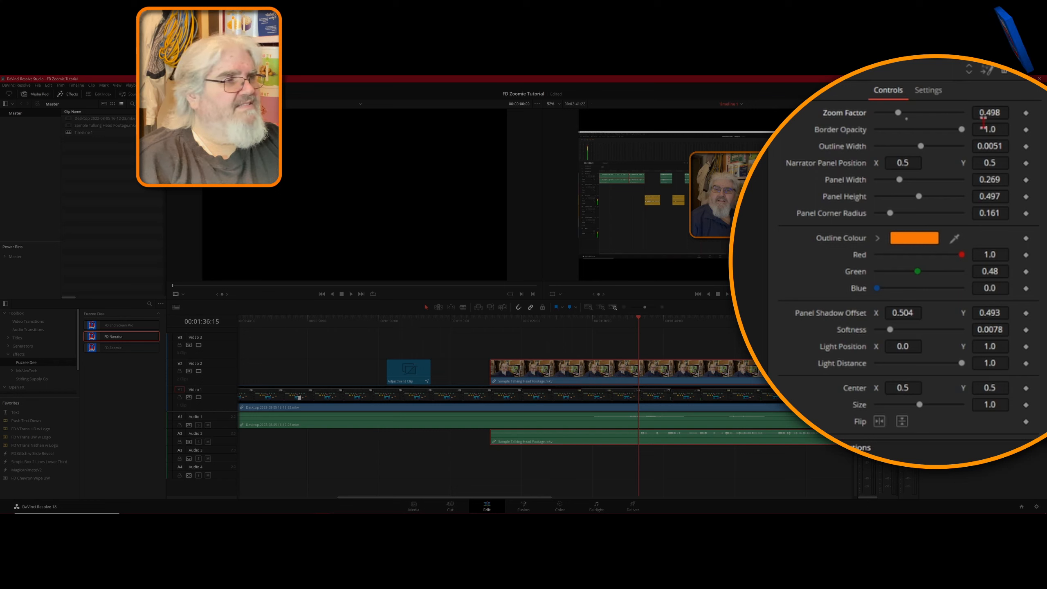
{"action": "mouse_move", "coordinate": [997, 113]}
{"action": "left_mouse_down"}
{"action": "mouse_move", "coordinate": [843, 113]}
{"action": "mouse_move", "coordinate": [1021, 113]}
{"action": "mouse_move", "coordinate": [994, 115]}
{"action": "left_mouse_up"}
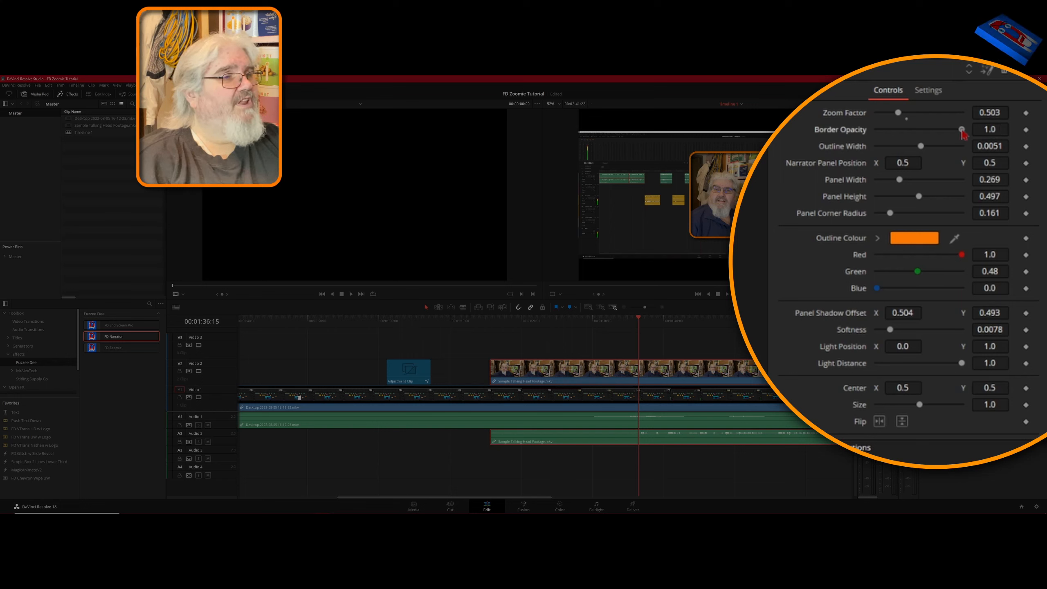
{"action": "left_click_drag", "start_coordinate": [961, 131], "coordinate": [988, 142]}
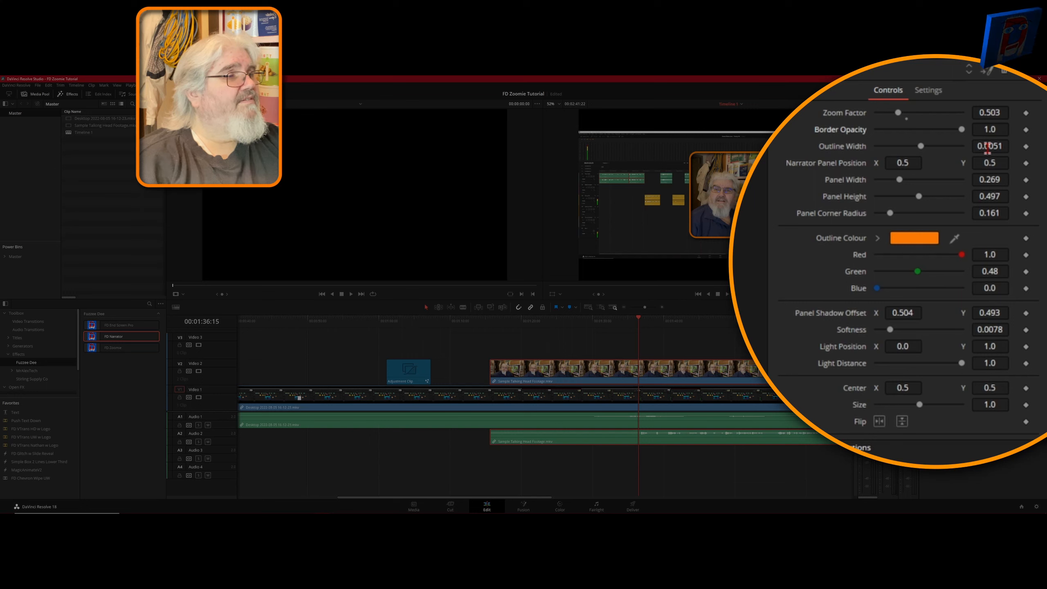
{"action": "mouse_move", "coordinate": [988, 147]}
{"action": "left_mouse_down"}
{"action": "mouse_move", "coordinate": [1012, 147]}
{"action": "mouse_move", "coordinate": [989, 147]}
{"action": "left_mouse_up"}
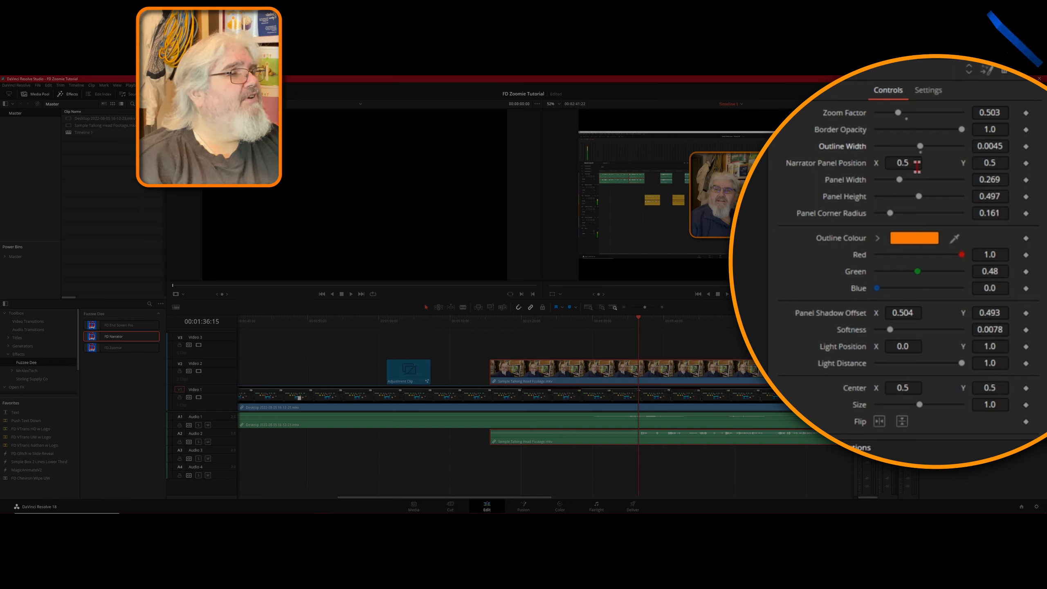
Set the Narrator Panel Position to X 0.464 and Y 0.492, and the Panel Corner Radius to 0.161.
{"action": "mouse_move", "coordinate": [896, 162]}
{"action": "left_mouse_down"}
{"action": "mouse_move", "coordinate": [905, 162]}
{"action": "mouse_move", "coordinate": [864, 162]}
{"action": "mouse_move", "coordinate": [915, 162]}
{"action": "mouse_move", "coordinate": [887, 162]}
{"action": "left_mouse_up"}
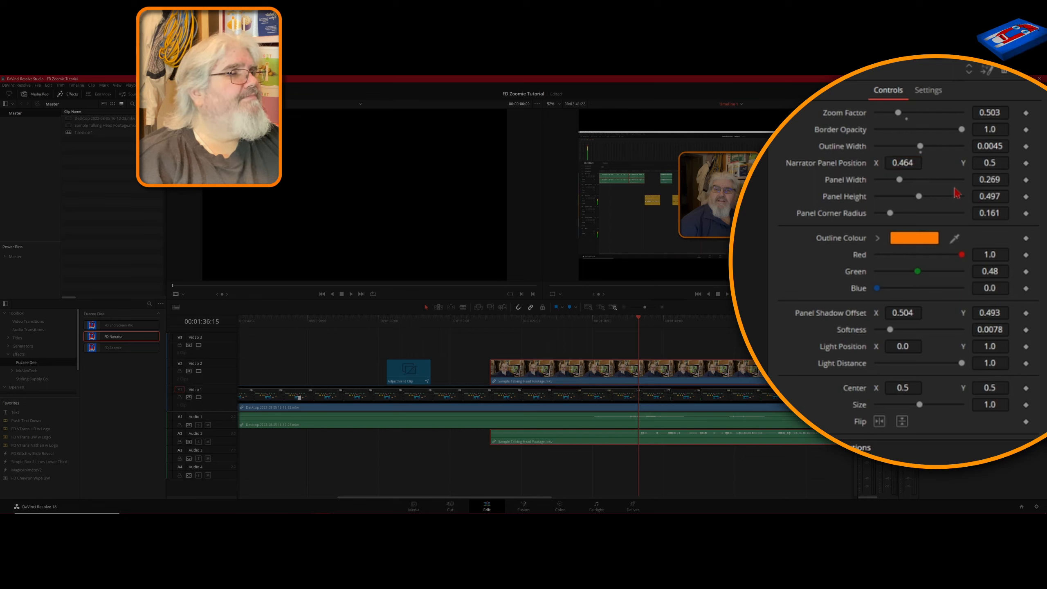
{"action": "left_click_drag", "start_coordinate": [985, 162], "coordinate": [965, 213]}
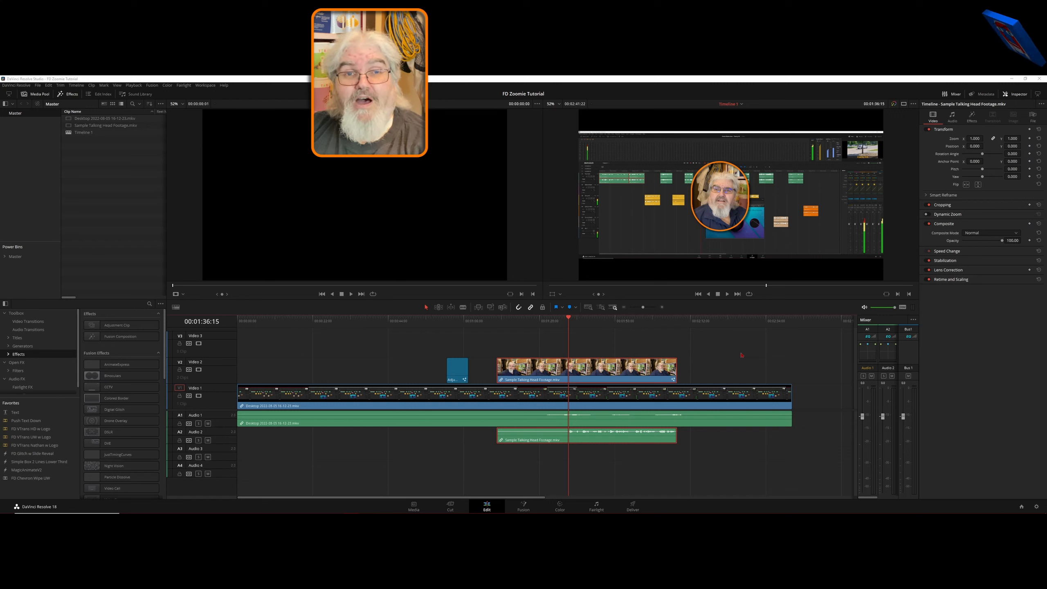
{"action": "left_click", "coordinate": [631, 373]}
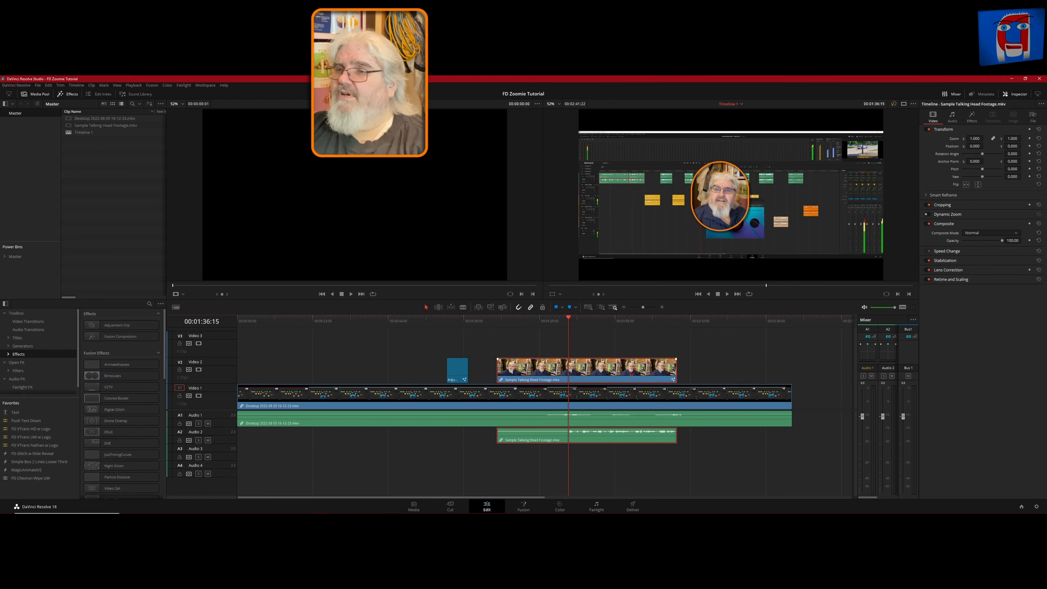
{"action": "left_click", "coordinate": [972, 117]}
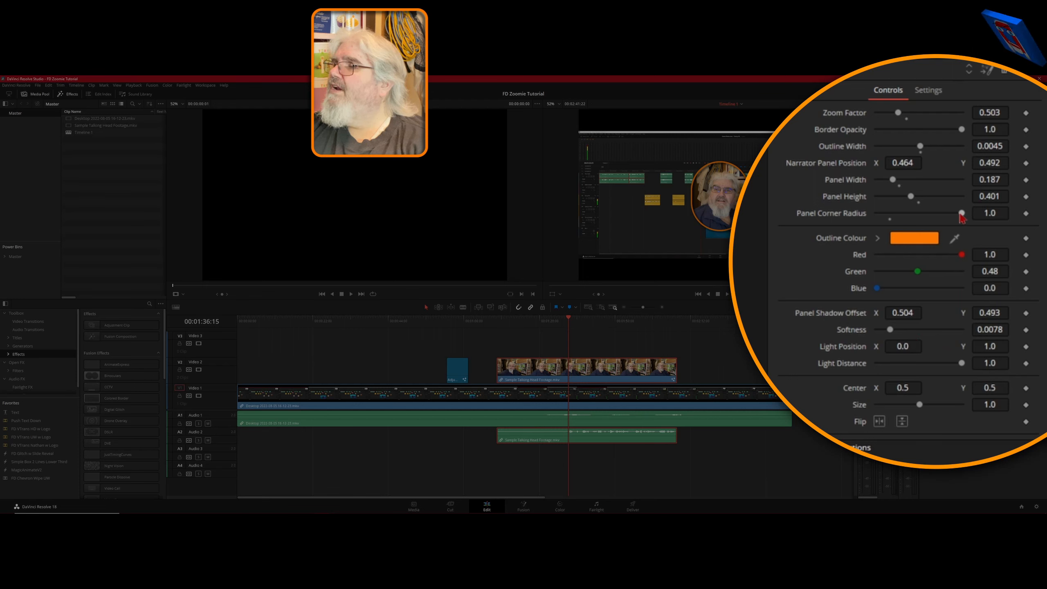
{"action": "left_click_drag", "start_coordinate": [962, 213], "coordinate": [891, 225]}
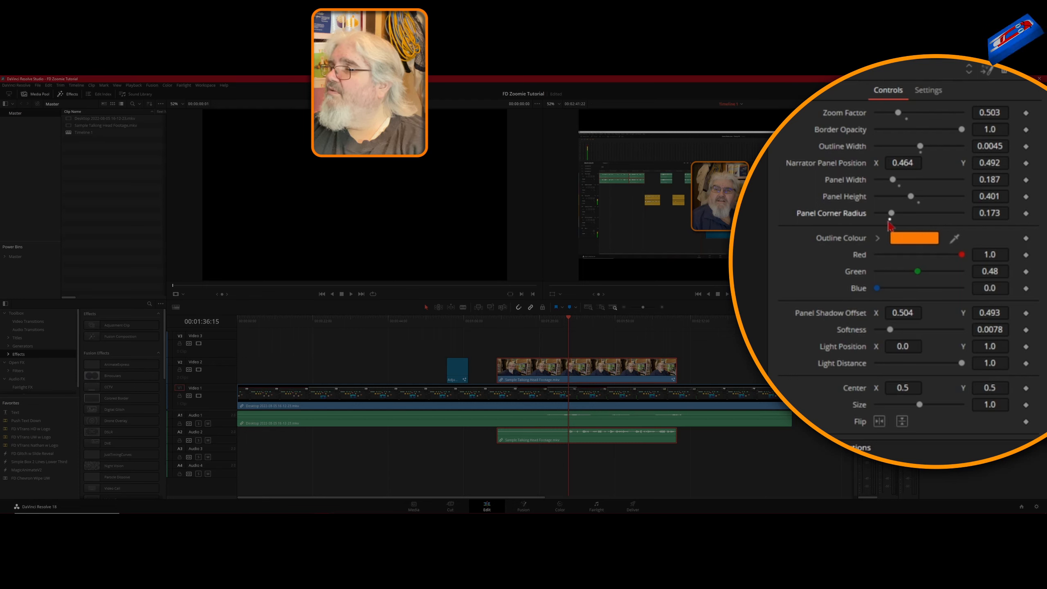
{"action": "left_click_drag", "start_coordinate": [889, 225], "coordinate": [887, 226]}
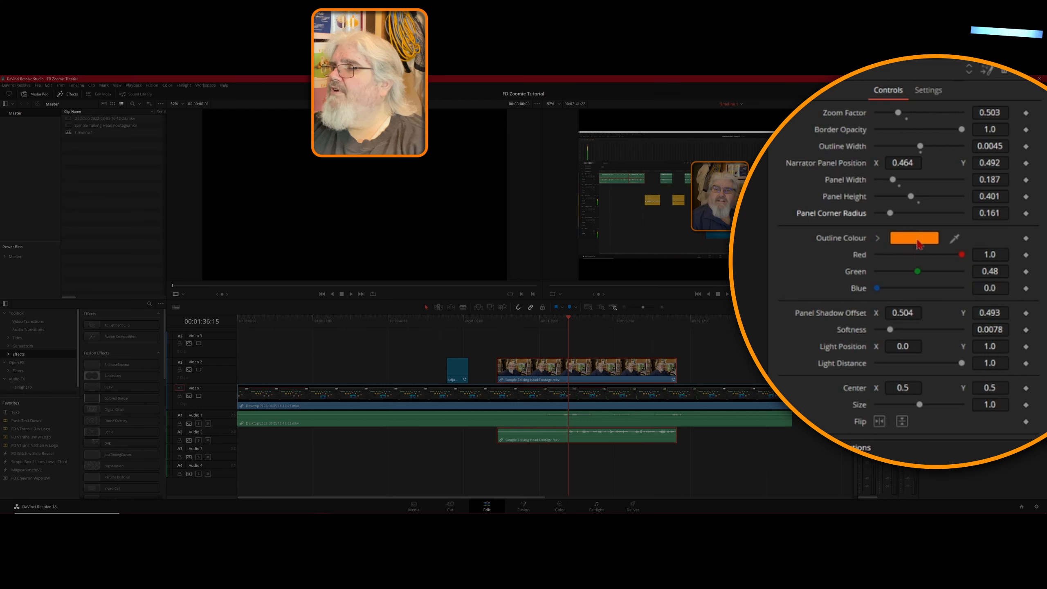
Change the outline colour to pure green by setting Red to 0.0 and Green to 1.0.
{"action": "left_click_drag", "start_coordinate": [960, 256], "coordinate": [856, 253]}
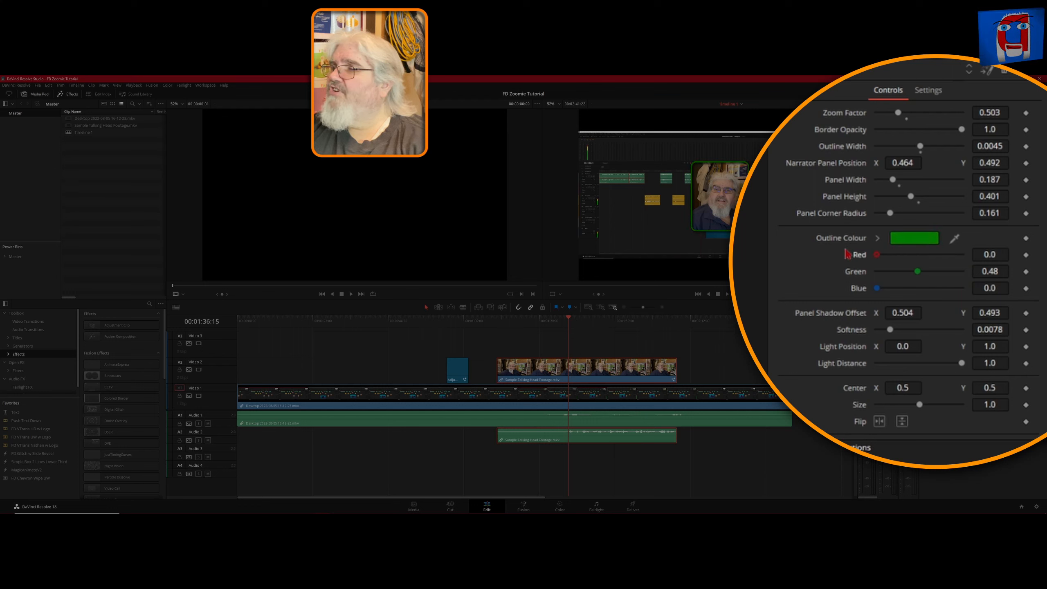
{"action": "left_click_drag", "start_coordinate": [918, 271], "coordinate": [1010, 290]}
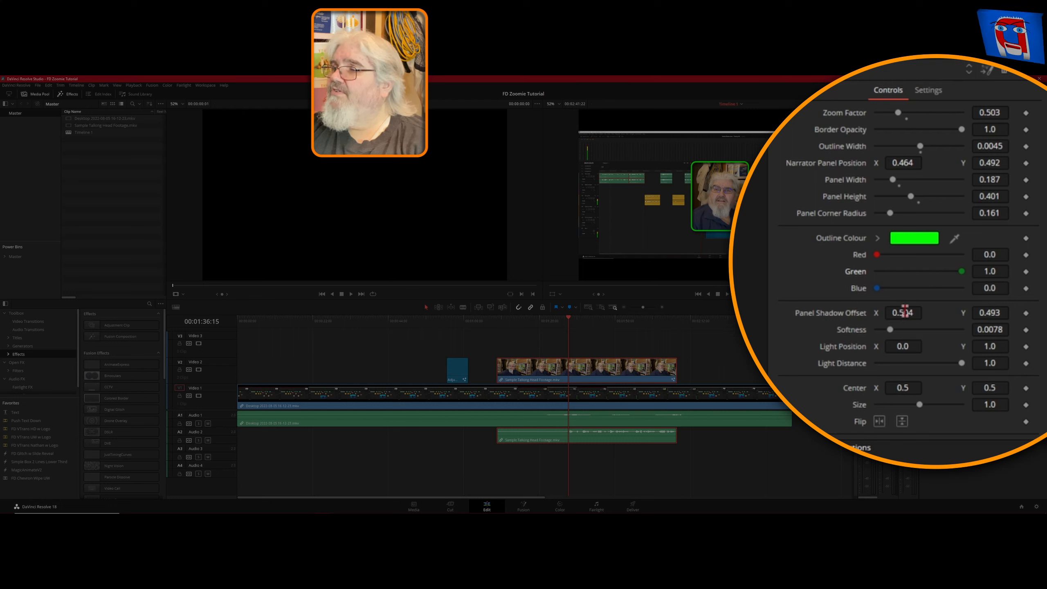
Set the Panel Shadow Offset Y to 0.49 and keep the shadow Softness at 0.0078.
{"action": "left_click_drag", "start_coordinate": [905, 315], "coordinate": [907, 315]}
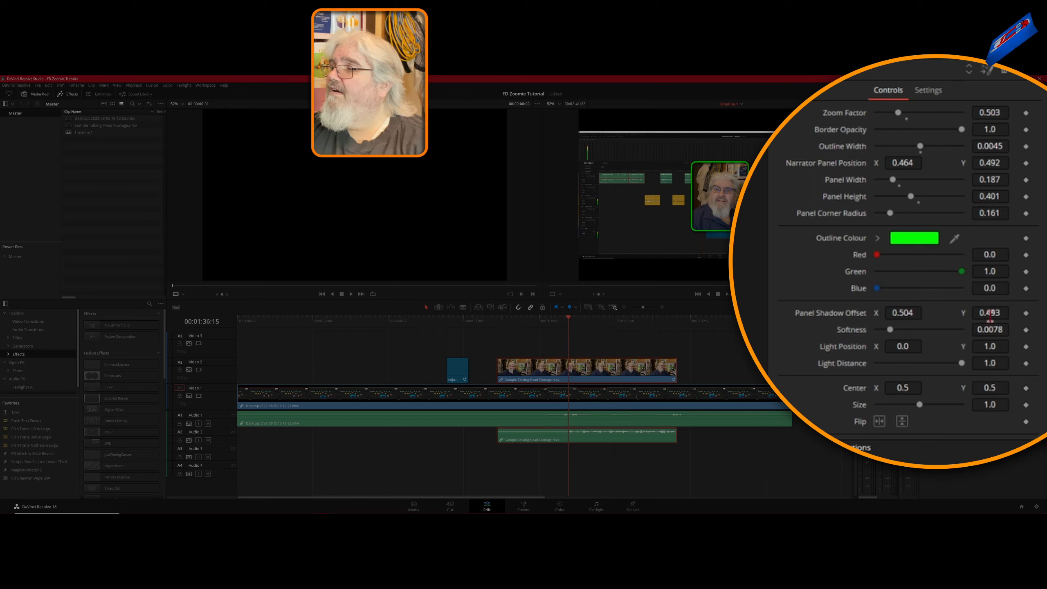
{"action": "left_click_drag", "start_coordinate": [990, 312], "coordinate": [988, 312]}
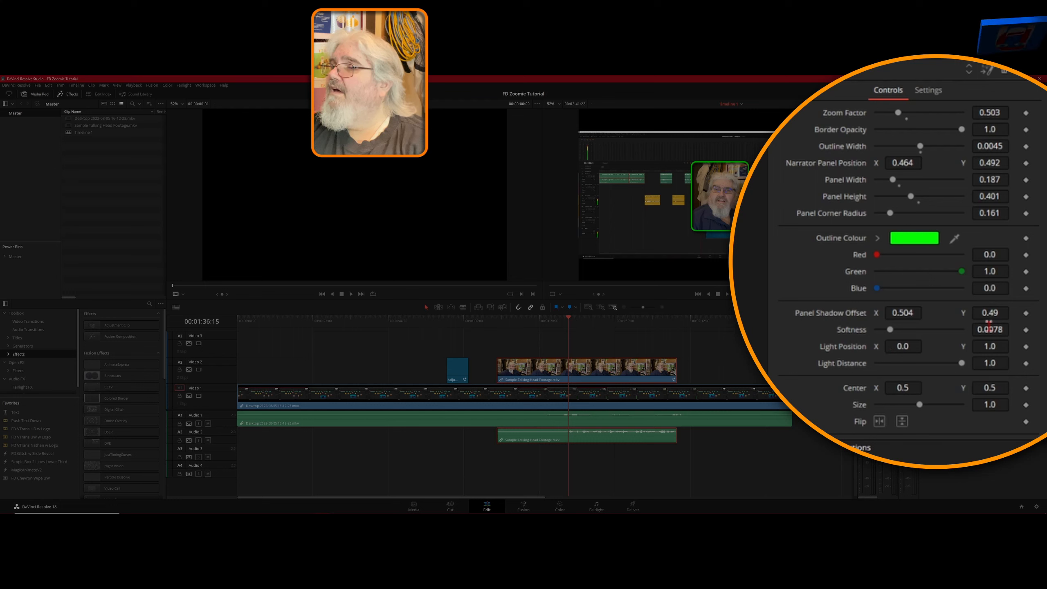
{"action": "left_click_drag", "start_coordinate": [984, 331], "coordinate": [984, 331]}
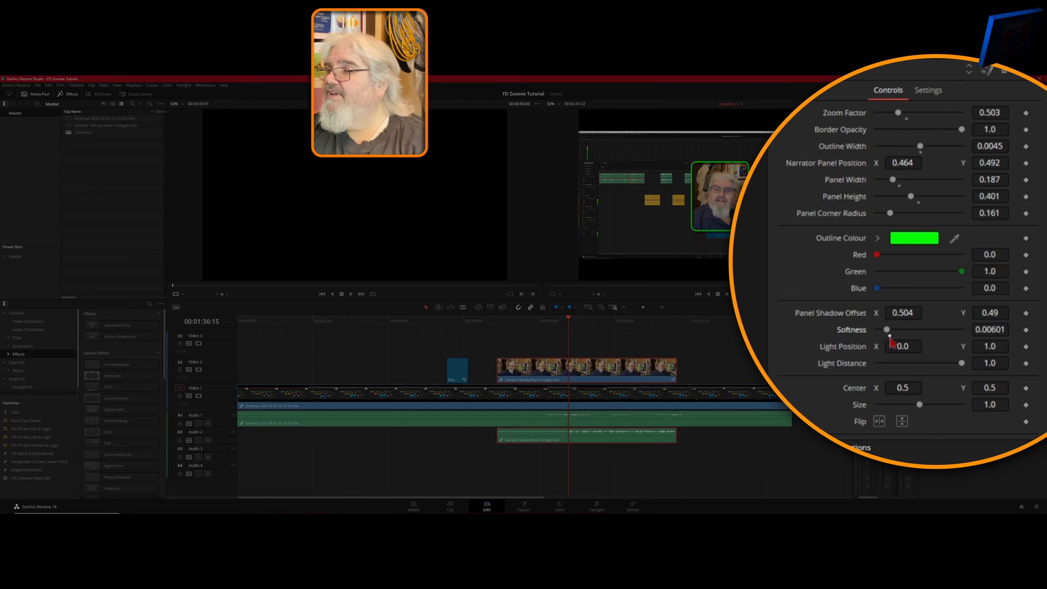
{"action": "left_click_drag", "start_coordinate": [886, 330], "coordinate": [890, 330]}
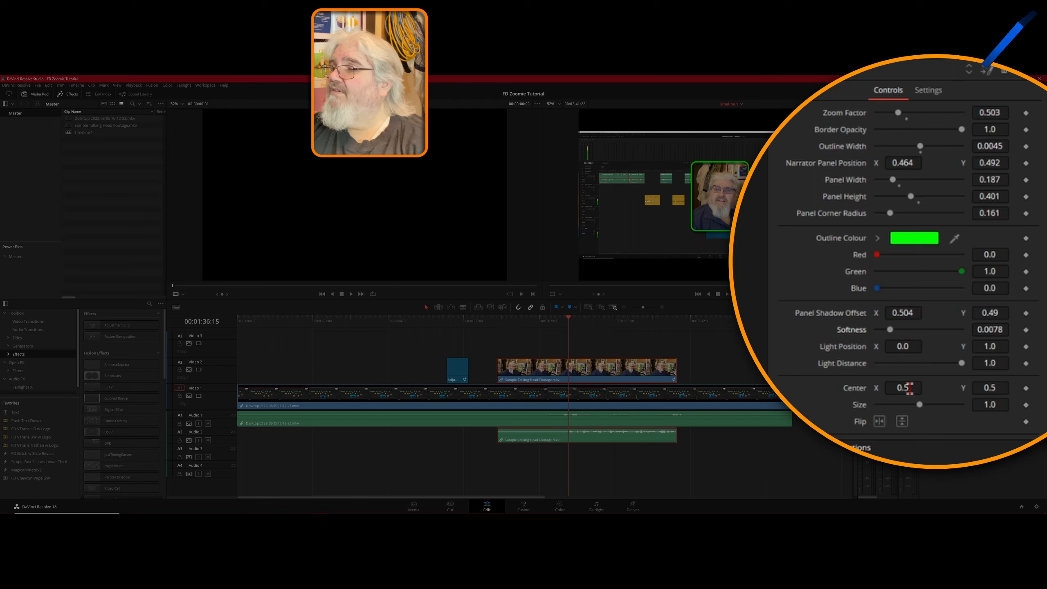
Move the narrator panel by setting Center to X 0.175 and Y 0.268.
{"action": "mouse_move", "coordinate": [911, 389]}
{"action": "left_mouse_down"}
{"action": "mouse_move", "coordinate": [884, 388]}
{"action": "mouse_move", "coordinate": [902, 388]}
{"action": "left_mouse_up"}
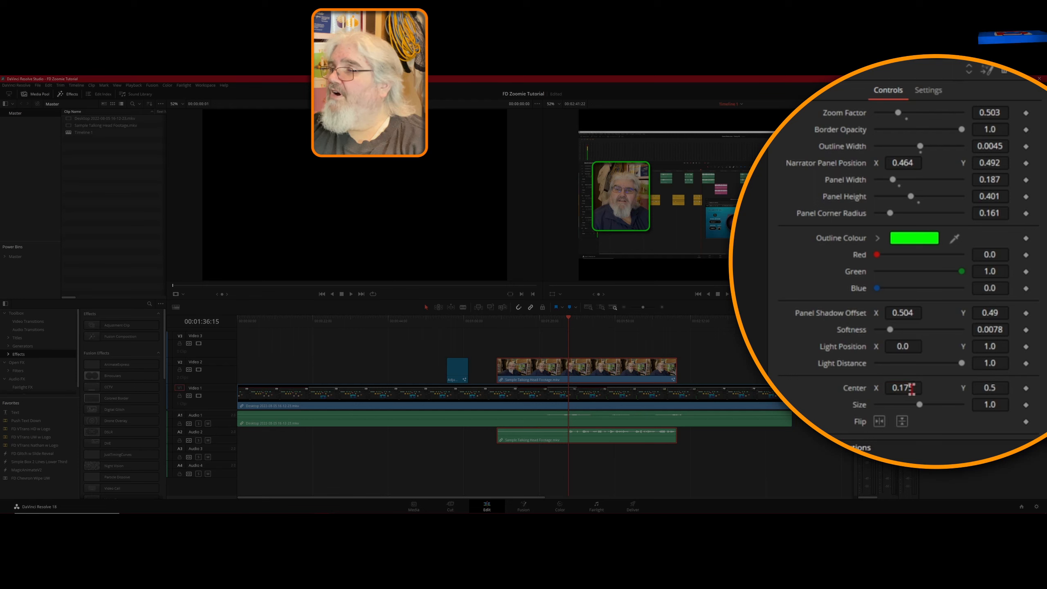
{"action": "left_click_drag", "start_coordinate": [990, 391], "coordinate": [981, 391]}
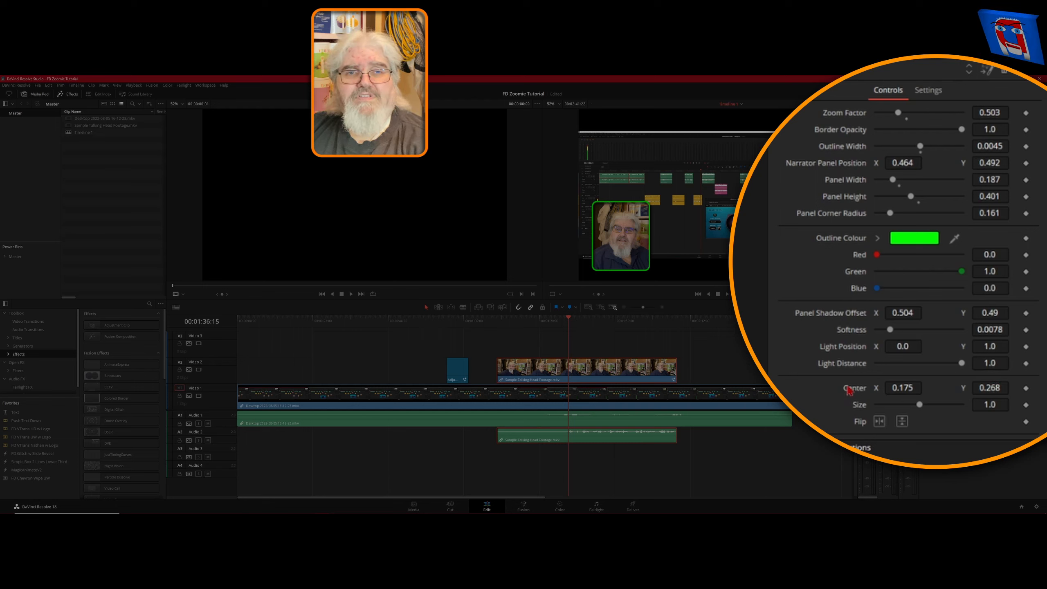